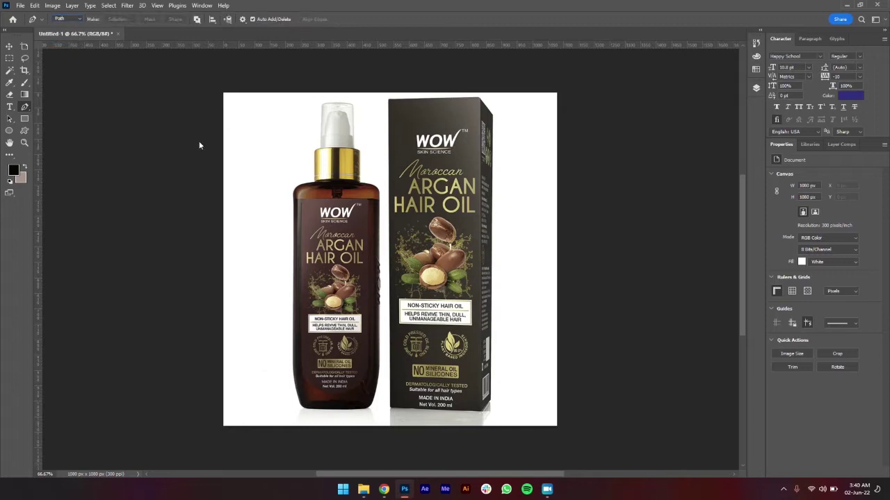
Trace the bottle's full outline, including the gold collar and pump cap, with the Pen tool and convert the closed path to a selection
scroll(310, 171, up, 5)
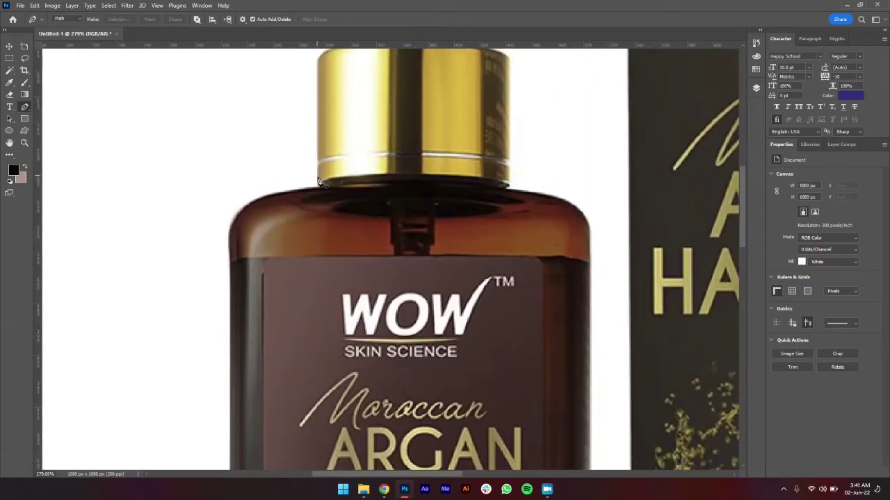
scroll(319, 186, up, 5)
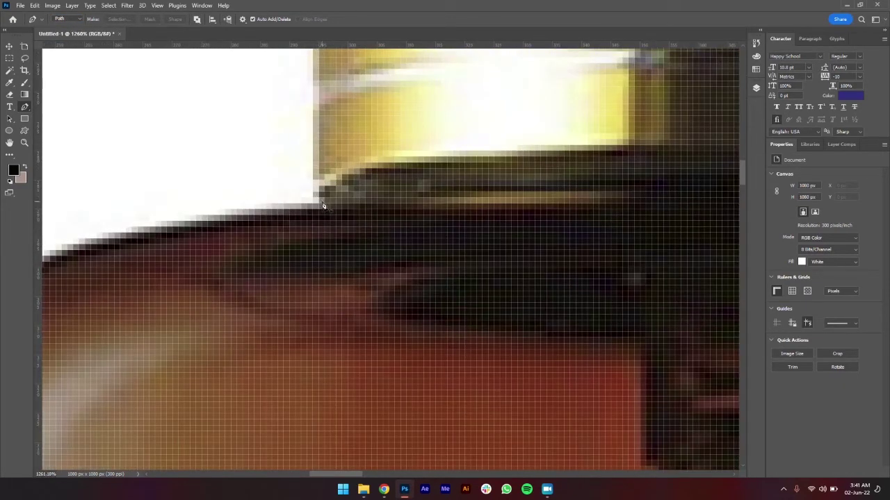
click(319, 195)
click(316, 132)
drag(415, 266, 513, 252)
click(415, 176)
click(384, 208)
drag(326, 206, 433, 220)
click(450, 256)
click(449, 214)
click(497, 299)
click(480, 318)
scroll(486, 310, down, 3)
drag(474, 308, 481, 413)
key(ctrl+z)
drag(392, 222, 459, 243)
drag(467, 389, 461, 241)
scroll(440, 278, up, 1)
click(437, 188)
mouse_move(450, 389)
mouse_down()
mouse_move(459, 216)
mouse_move(430, 261)
mouse_up()
click(438, 158)
drag(445, 410, 439, 254)
scroll(440, 278, down, 4)
mouse_move(408, 316)
mouse_down()
mouse_move(393, 361)
mouse_move(491, 304)
mouse_up()
drag(428, 350, 395, 349)
drag(461, 349, 471, 349)
drag(401, 348, 521, 320)
drag(230, 322, 180, 318)
drag(208, 209, 251, 330)
drag(278, 91, 299, 417)
click(299, 132)
click(291, 116)
drag(290, 132, 292, 306)
scroll(292, 306, up, 2)
drag(362, 210, 437, 185)
key(ctrl+0)
key(ctrl+Return)
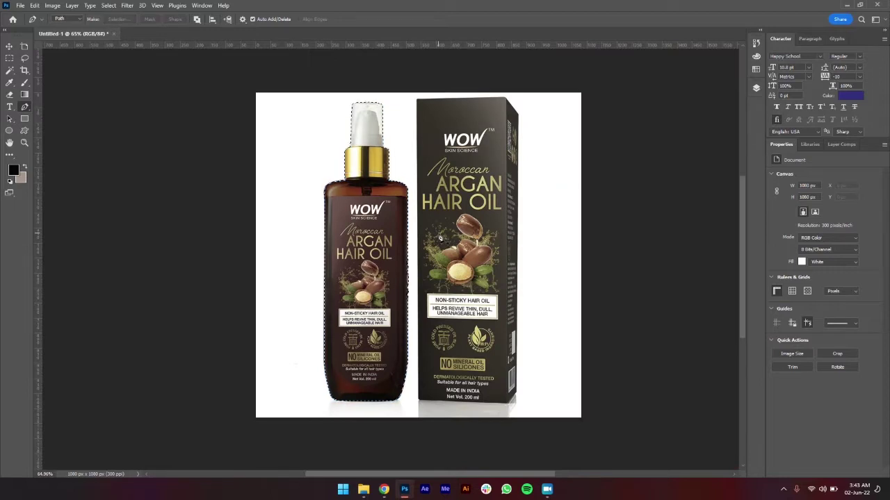
Add a layer mask from the selection to the argan-hair-oil-bottel_1280x layer so only the bottle shows
key(F7)
click(716, 154)
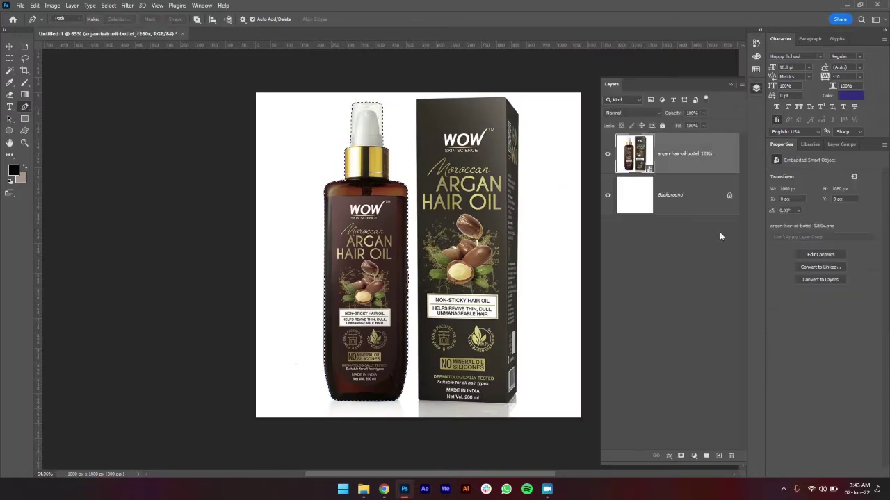
click(680, 455)
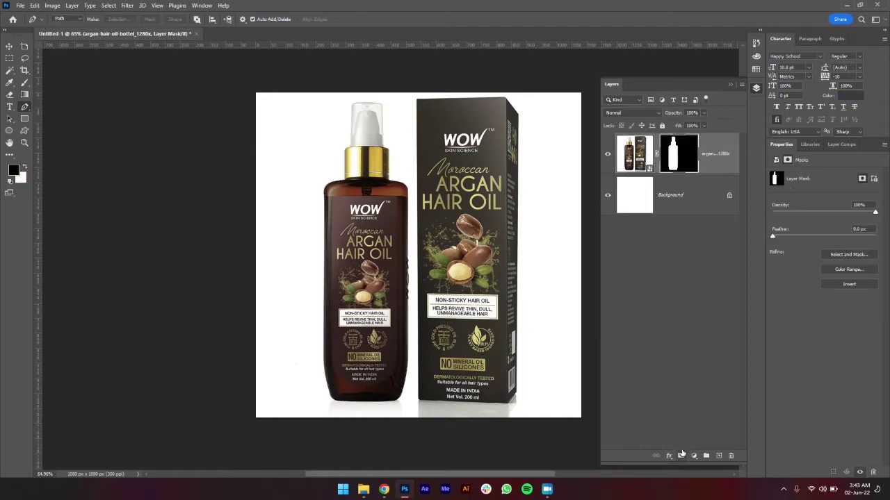
key(v)
click(590, 326)
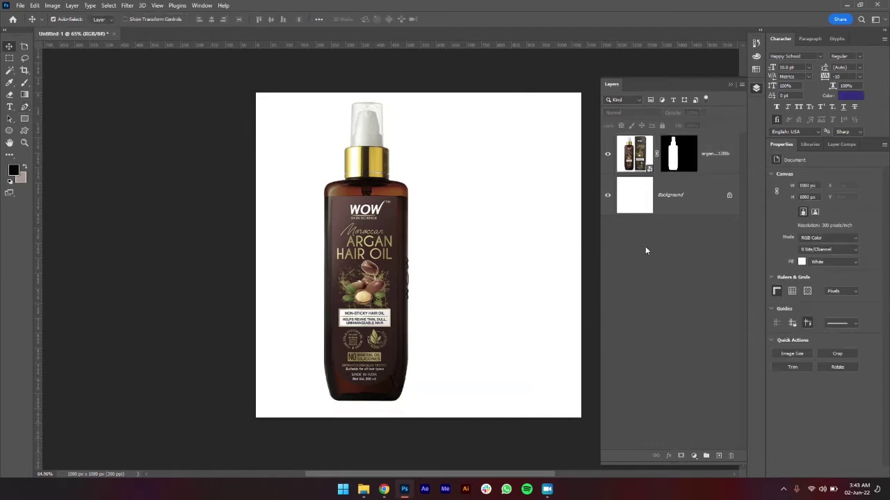
Move the masked bottle toward the middle of the canvas and place a vertical guide at the canvas centre
click(391, 267)
key(ctrl)
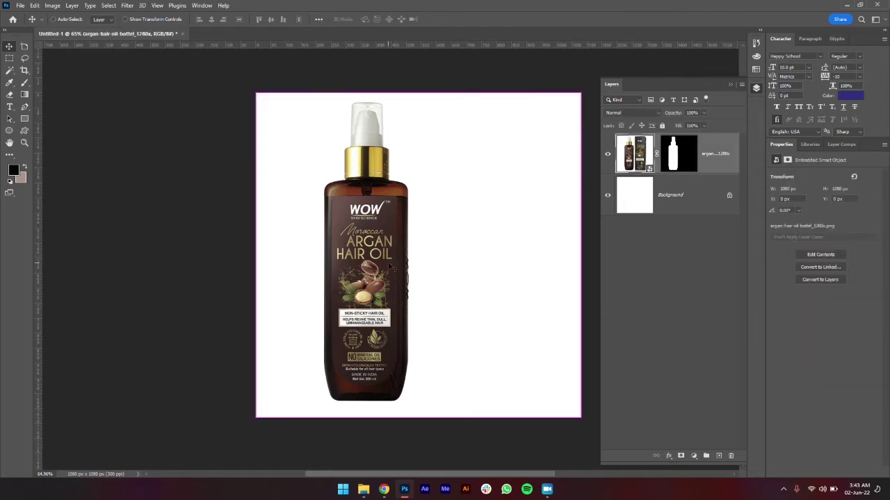
key(ctrl+t)
drag(390, 267, 433, 263)
click(458, 19)
drag(40, 335, 457, 315)
Nudge the bottle horizontally until it is centred on the vertical guide, then remove the guide and deselect the layer
key(Left)
key(Left)
key(Left)
key(Left)
key(Left)
key(Left)
key(Left)
key(Left)
key(Left)
key(Left)
key(Left)
key(Left)
key(Left)
key(Left)
key(Left)
key(Left)
key(Left)
key(Left)
key(Left)
key(Left)
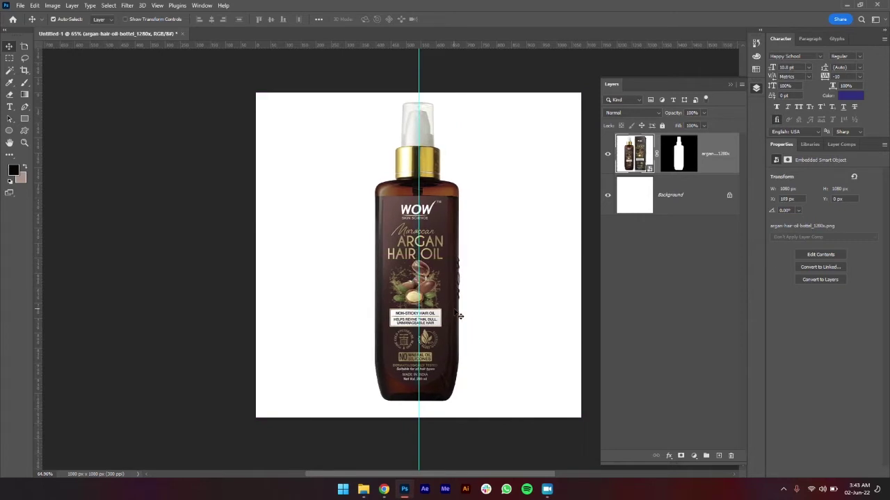
key(Right)
key(Right)
key(Right)
key(Right)
key(Right)
key(Right)
key(Right)
key(Right)
key(Right)
key(Right)
key(Right)
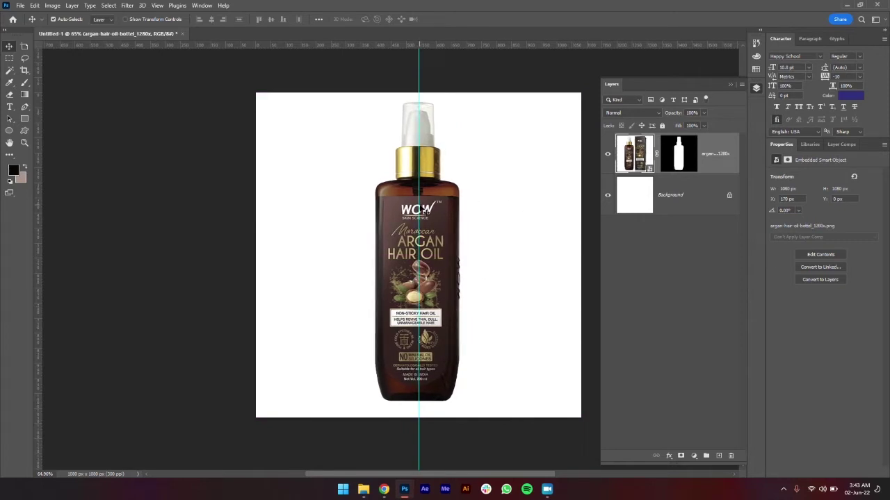
click(634, 274)
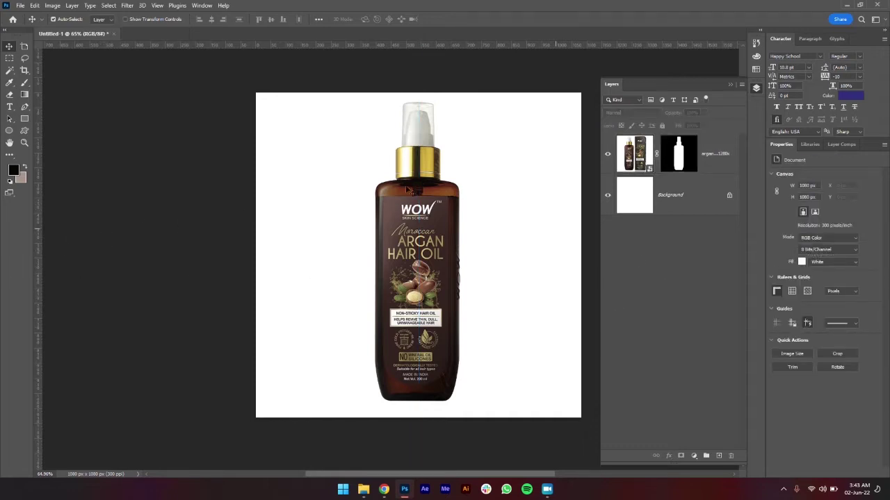
Add a Gradient fill layer and set the gradient's first colour stop to gold e7ab22
click(694, 456)
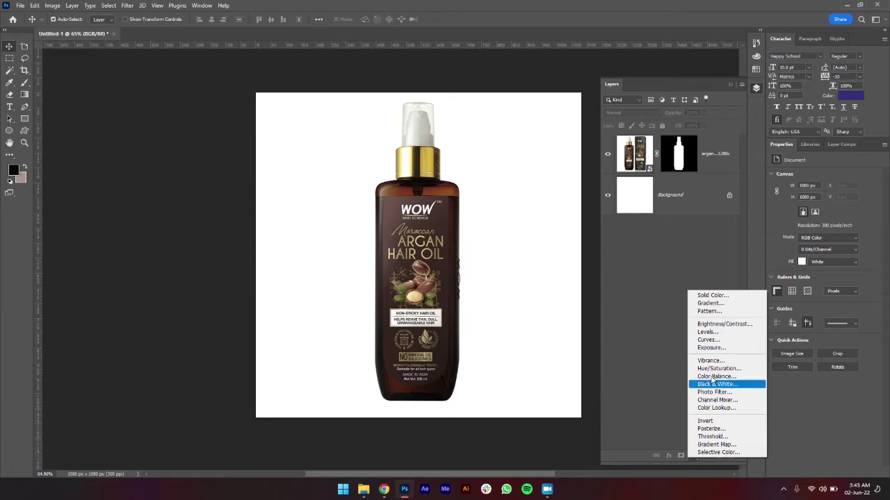
click(710, 303)
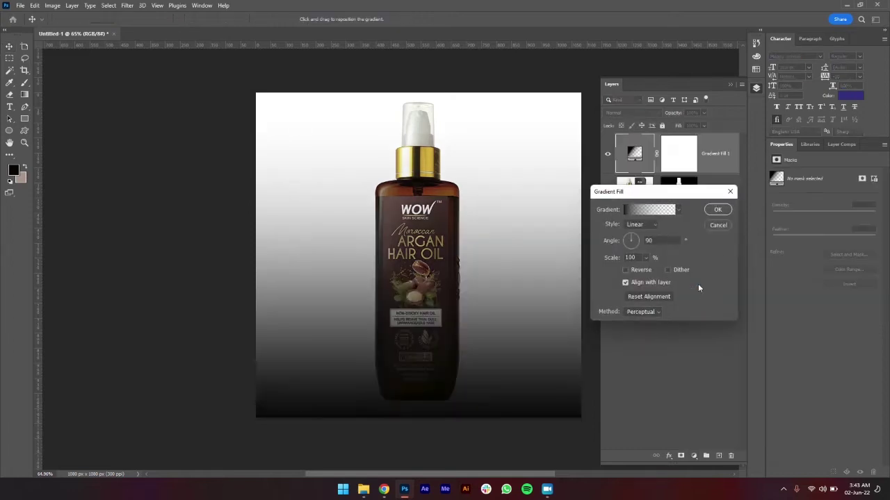
click(641, 211)
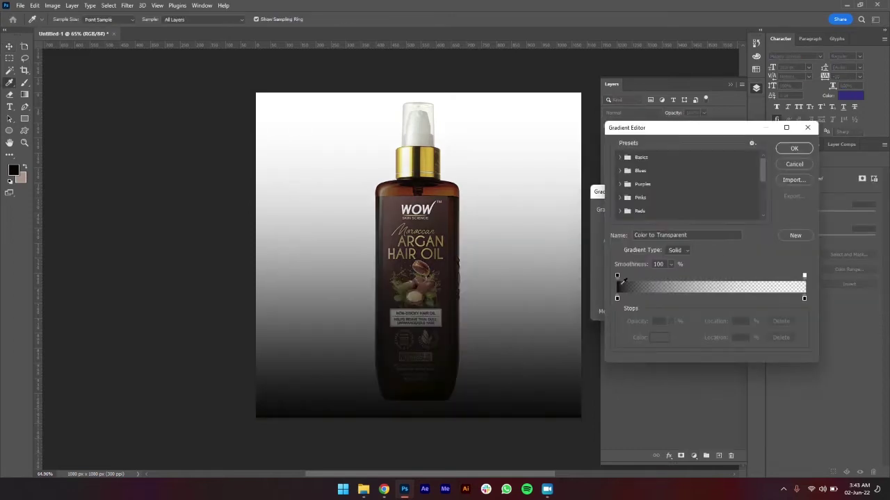
double_click(616, 299)
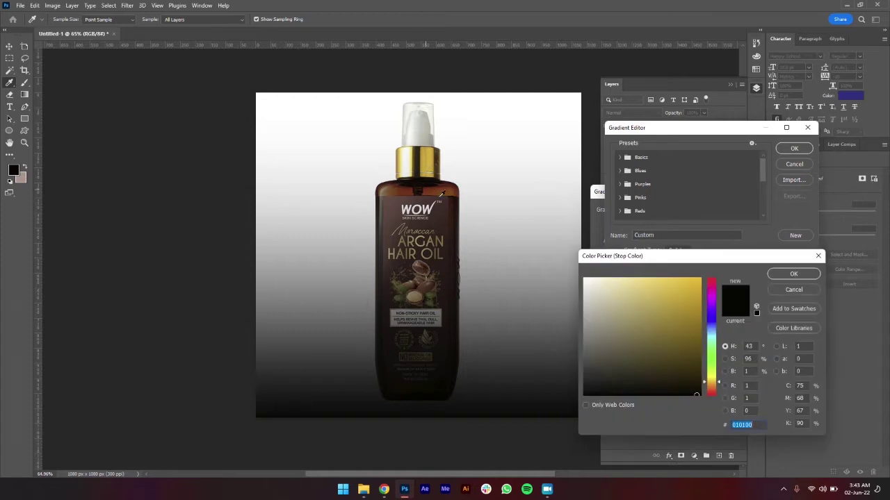
text(e7ab22)
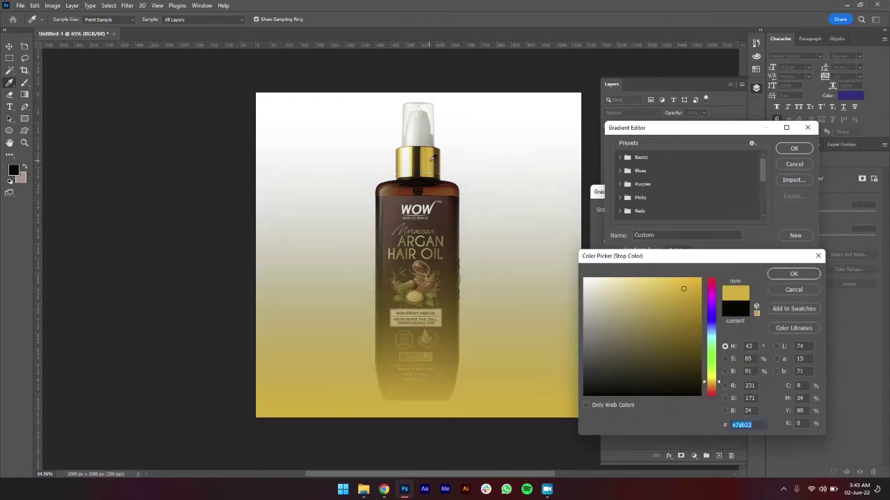
click(782, 274)
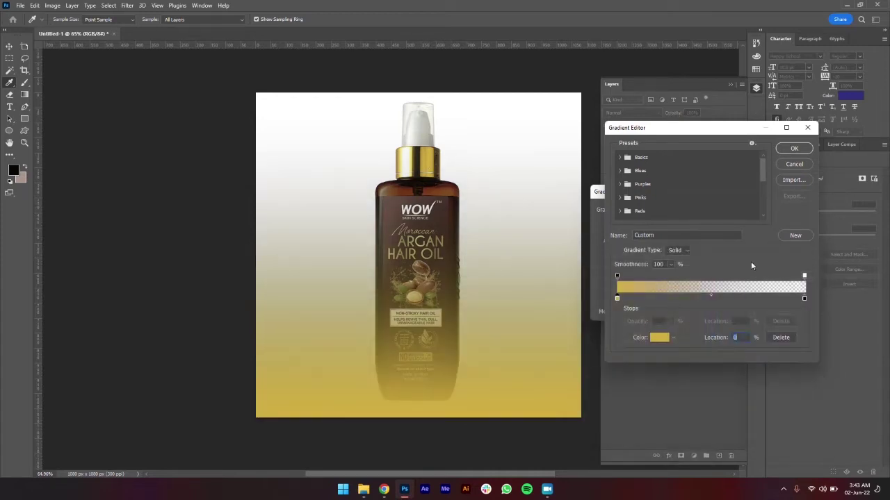
Set the gradient's end colour stop to a dark brown sampled from the bottle label and its end opacity to 100%
double_click(803, 299)
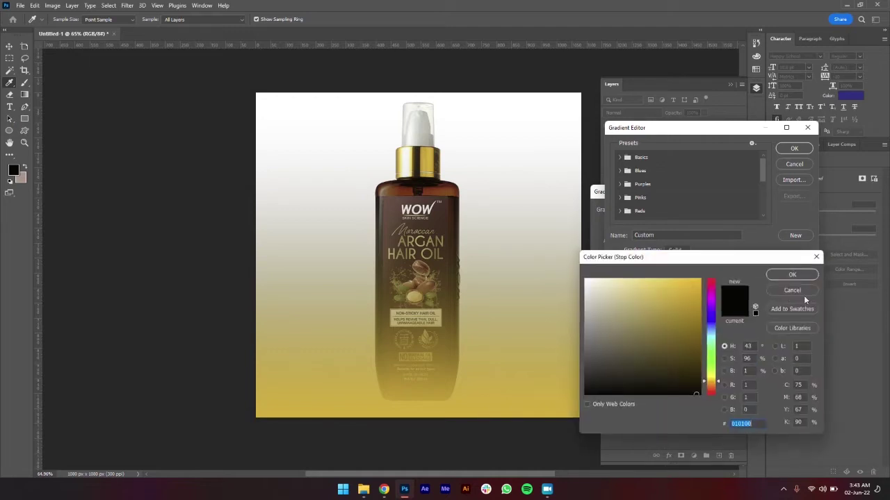
click(392, 198)
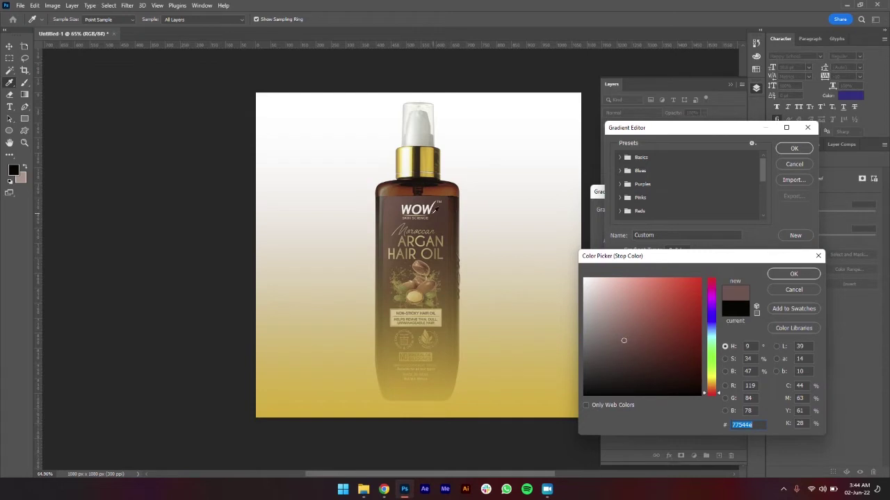
click(438, 208)
click(793, 274)
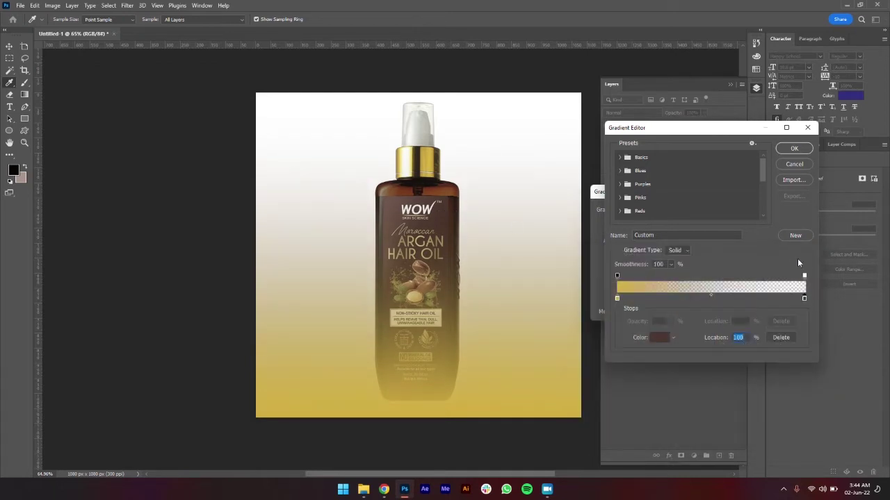
click(804, 276)
text(100)
key(Return)
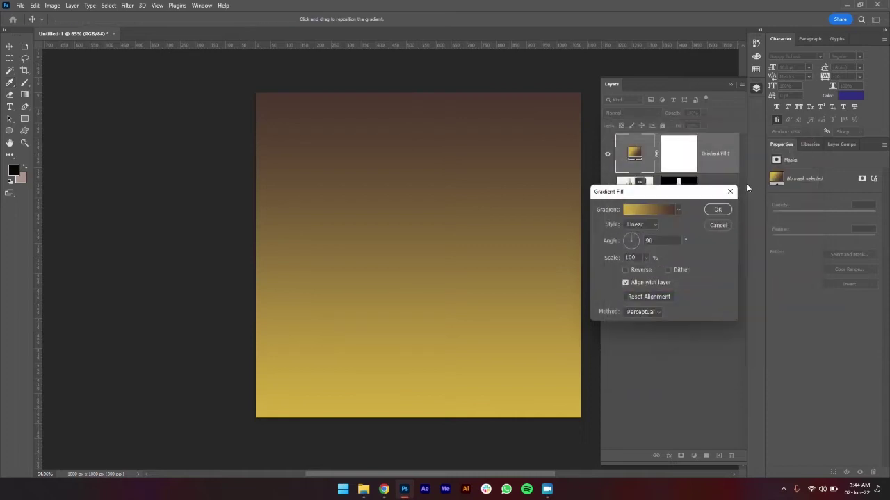
Set the gradient style to Radial with gold at the centre and place the fill layer beneath the bottle layer
click(645, 238)
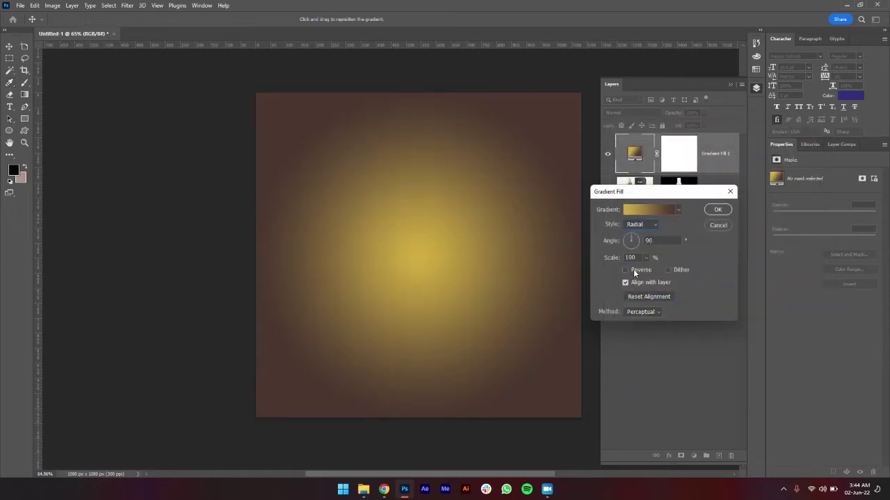
click(630, 269)
click(629, 269)
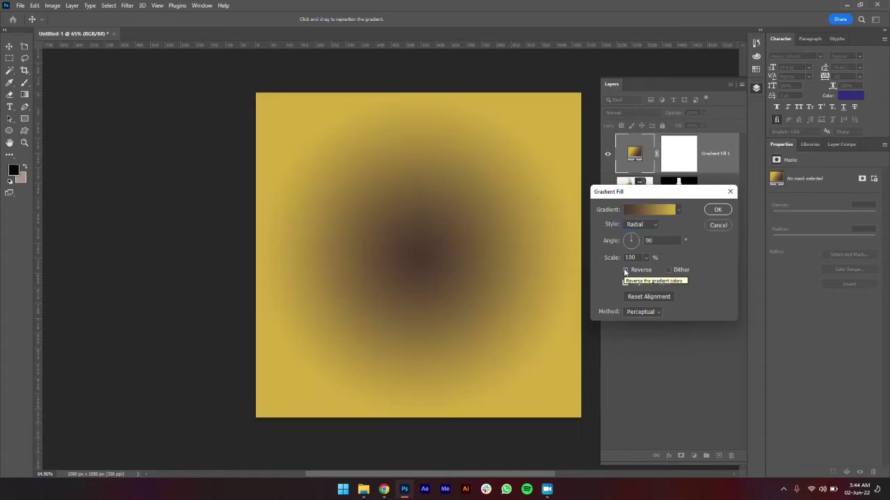
click(717, 210)
drag(713, 157, 712, 215)
click(651, 305)
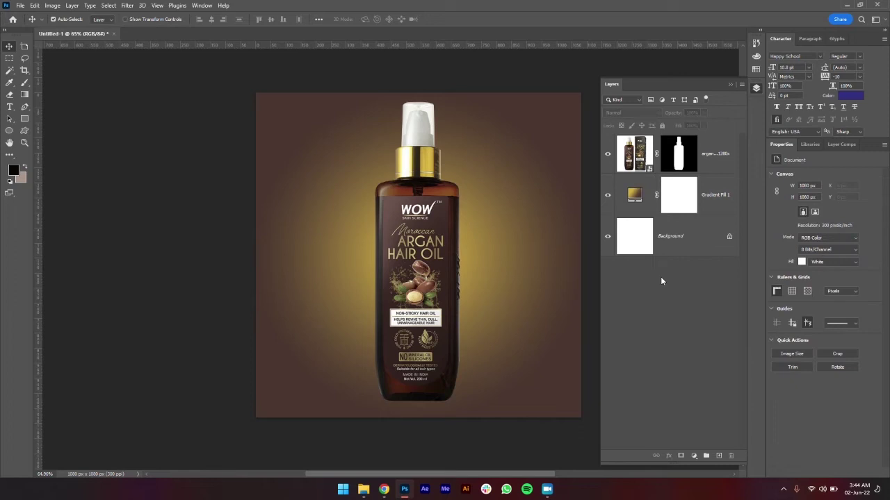
Set the scale of the Gradient Fill 1 layer's radial gradient to 220%
click(709, 194)
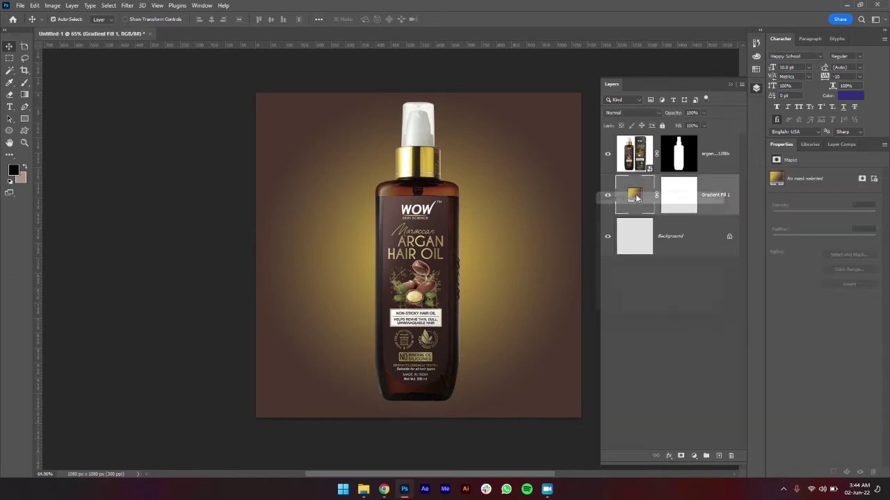
double_click(634, 195)
click(645, 257)
drag(646, 271, 592, 259)
text(22)
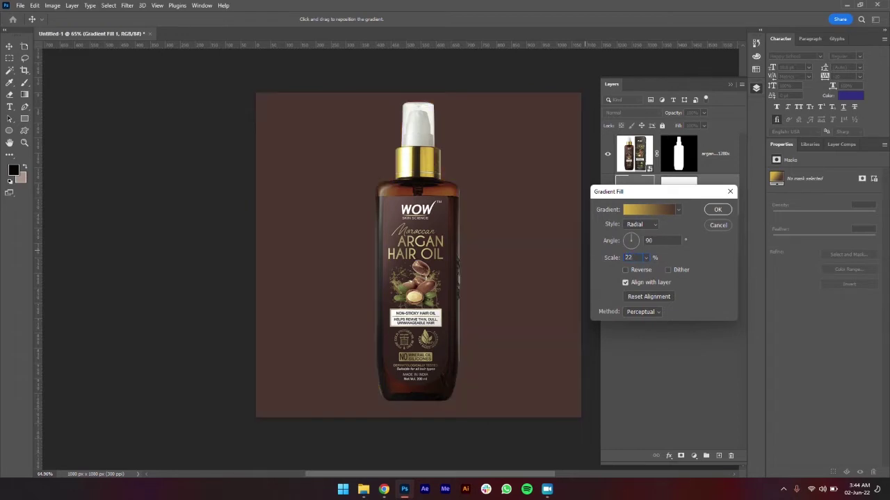
text(0)
key(Return)
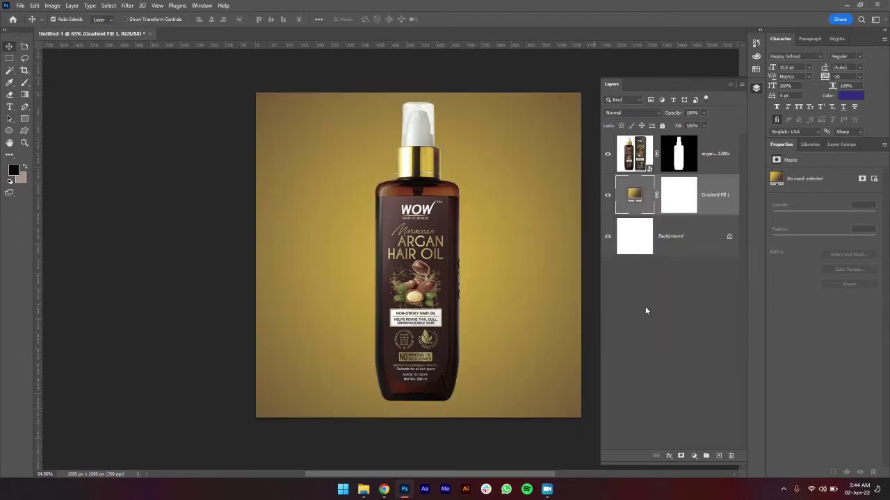
click(692, 325)
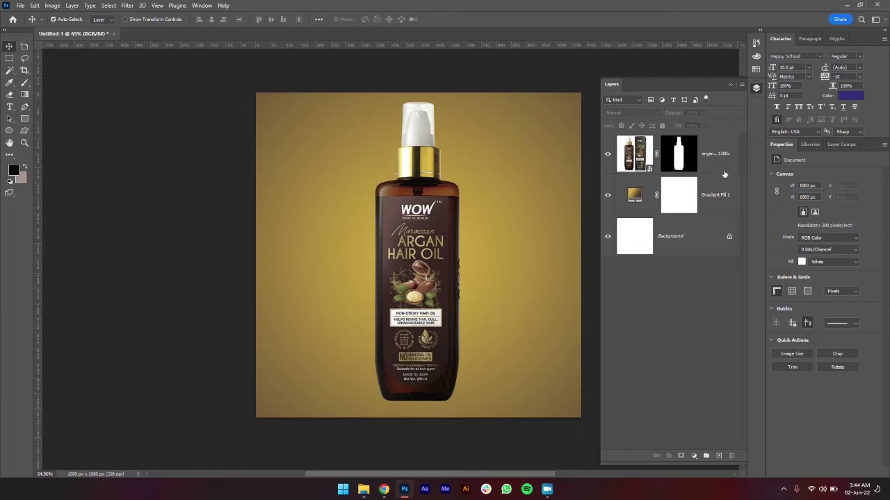
Scale the bottle layer down proportionally to about 76% with Free Transform
click(724, 174)
key(ctrl+t)
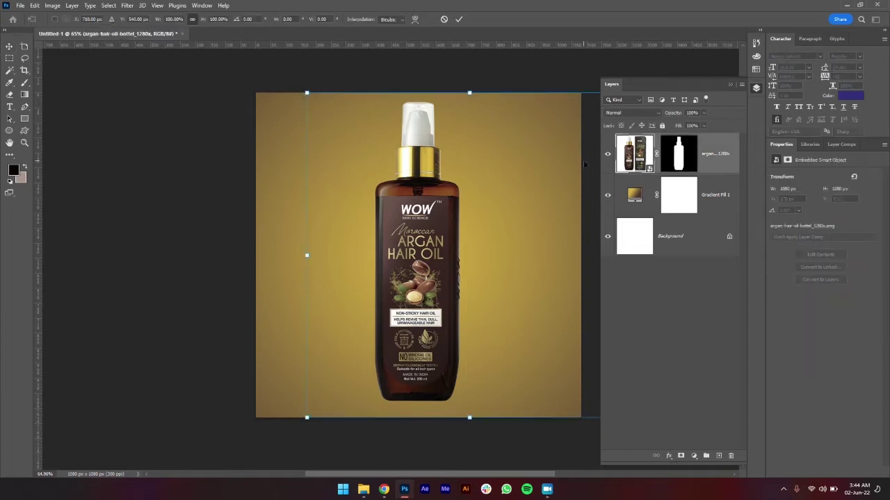
drag(308, 93, 343, 140)
click(459, 19)
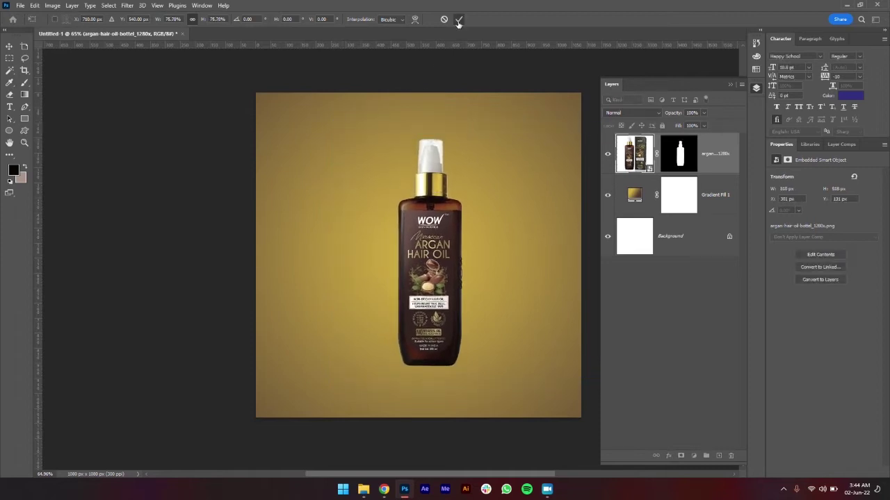
key(ctrl+t)
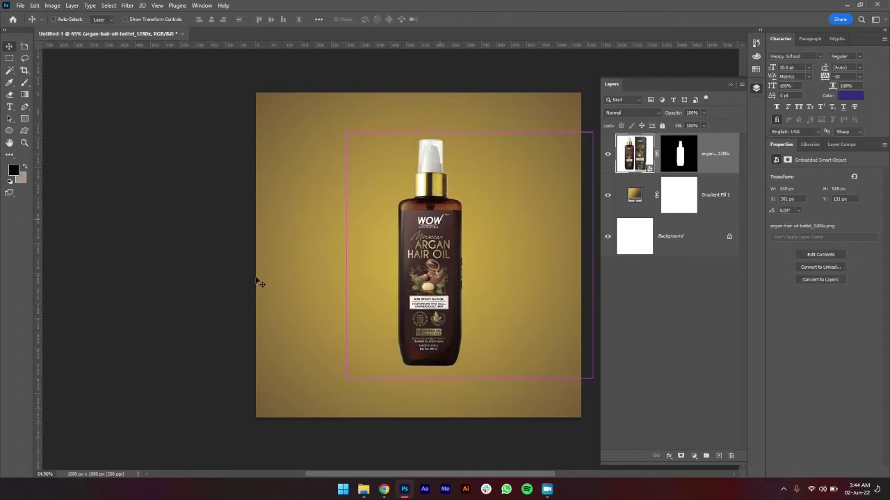
click(458, 19)
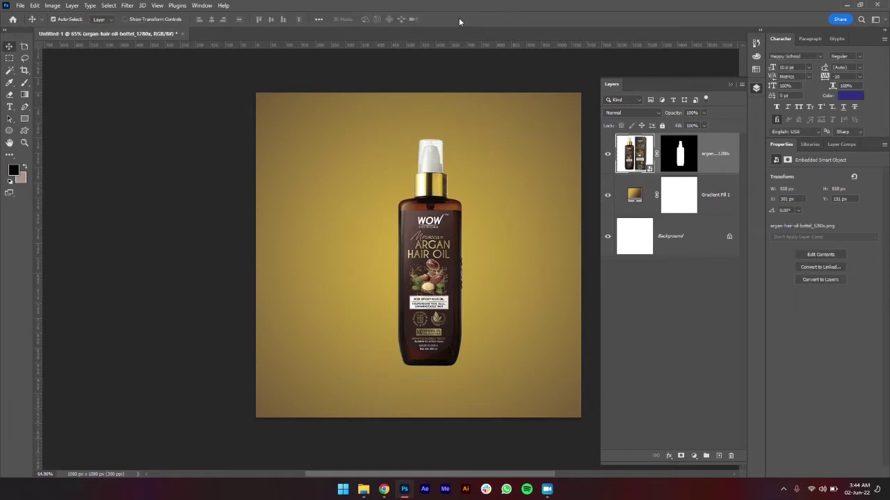
Place a vertical guide at the canvas centre and nudge the bottle horizontally until it is centred on it
drag(36, 268, 419, 310)
drag(484, 284, 470, 280)
key(ctrl+z)
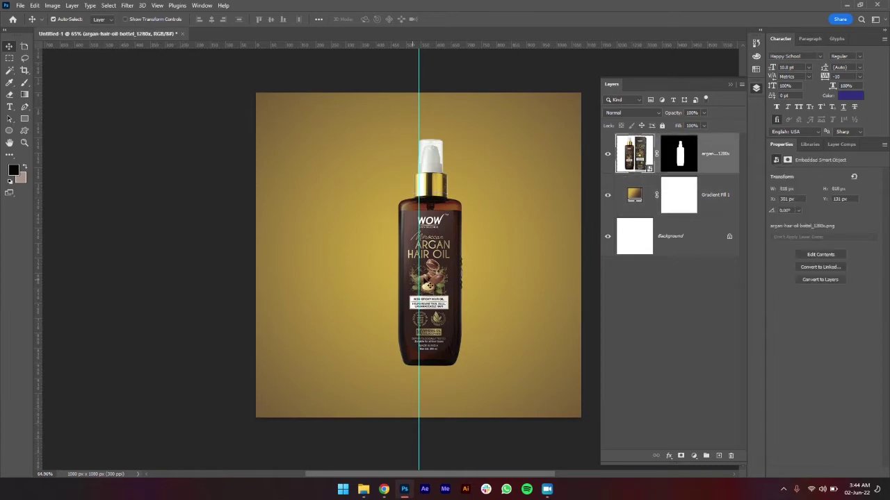
scroll(446, 234, up, 3)
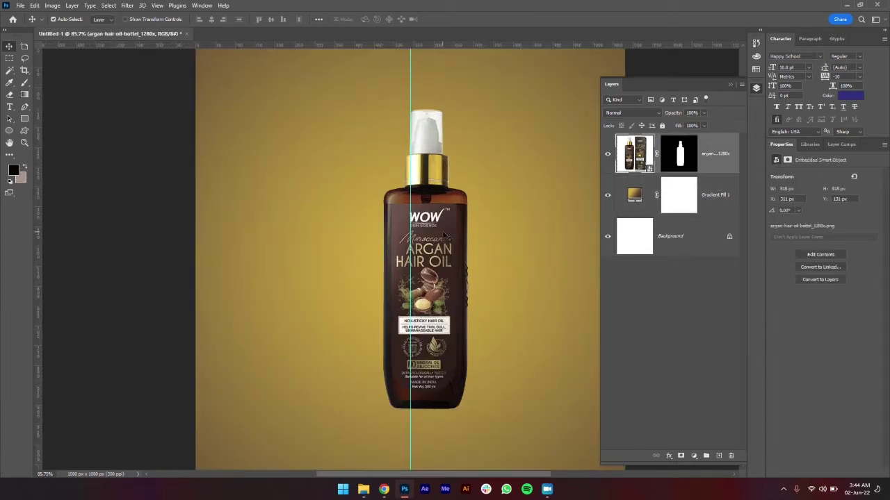
key(shift+Right)
key(shift+Left)
key(shift+Left)
key(shift+Left)
key(shift+Left)
key(shift+Left)
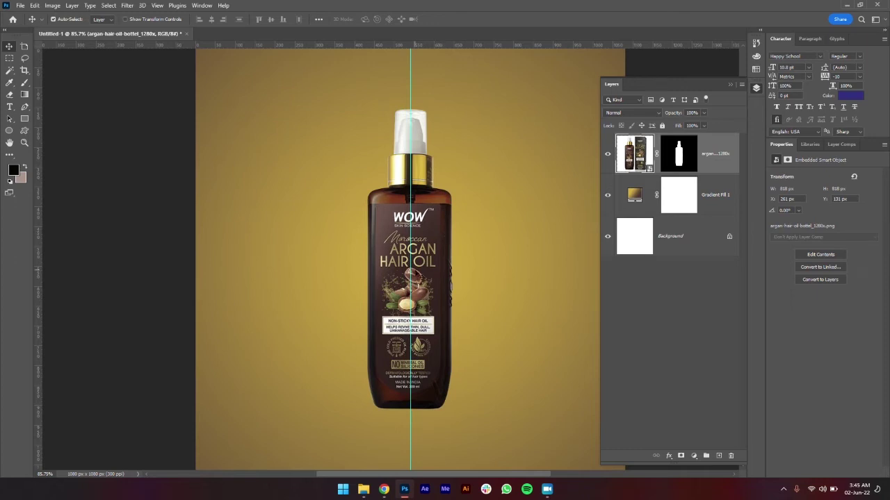
Remove the vertical guide from the canvas and deselect the bottle layer
drag(410, 279, 21, 323)
click(180, 287)
scroll(215, 257, down, 3)
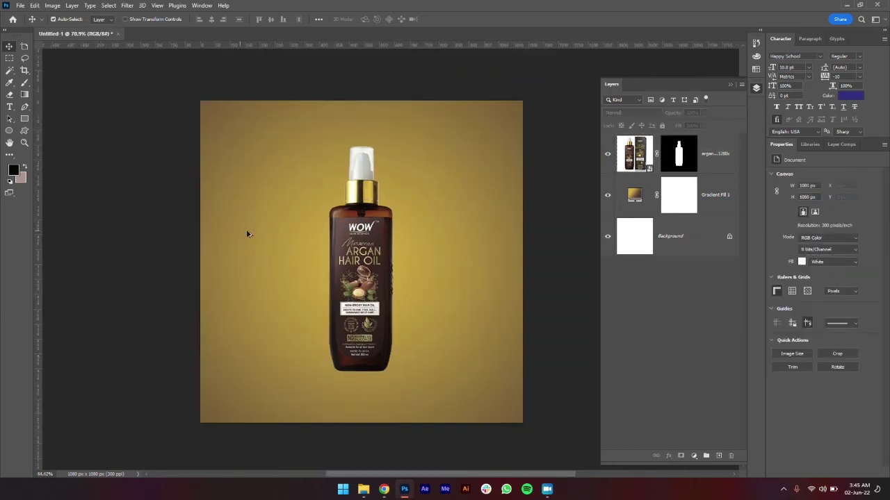
Add a new layer and paint a single black dab over the bottle with a 250 px Soft Round brush
mouse_move(347, 286)
mouse_down()
mouse_move(334, 243)
mouse_move(344, 283)
mouse_up()
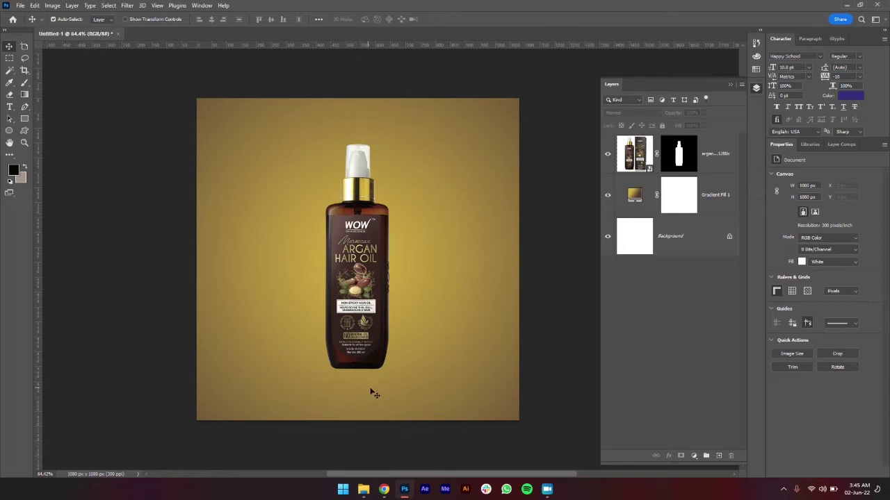
click(719, 455)
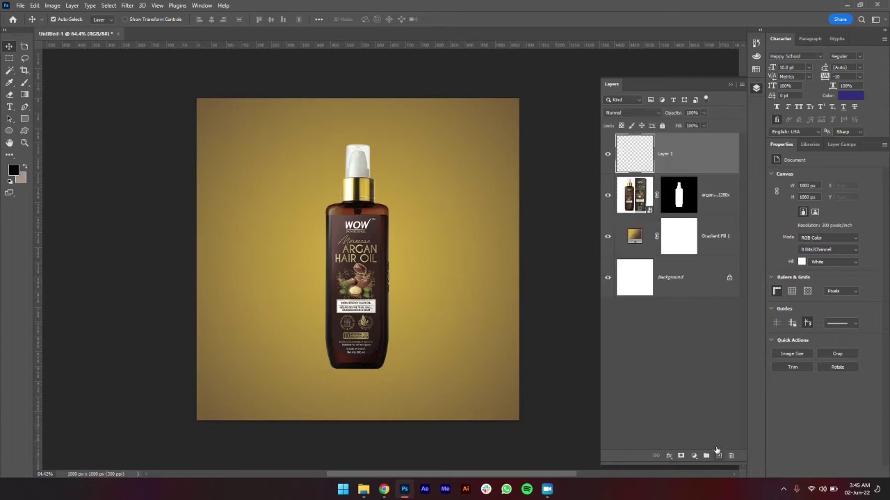
key(b)
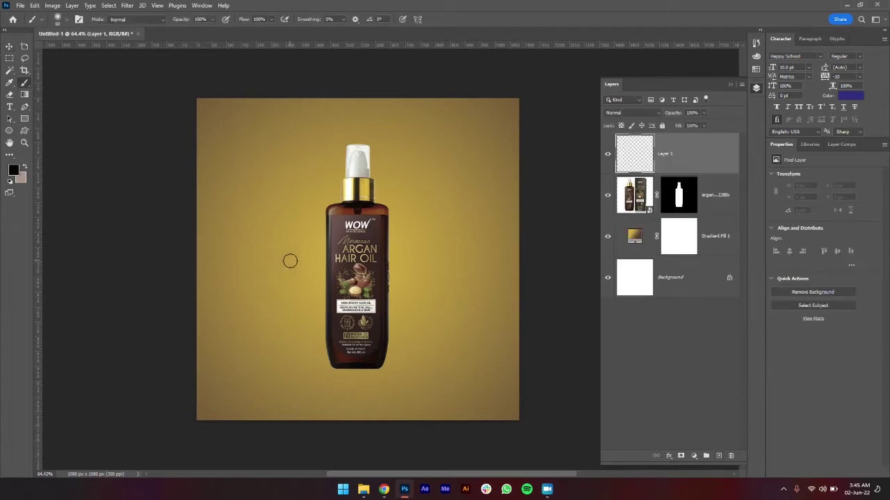
click(58, 19)
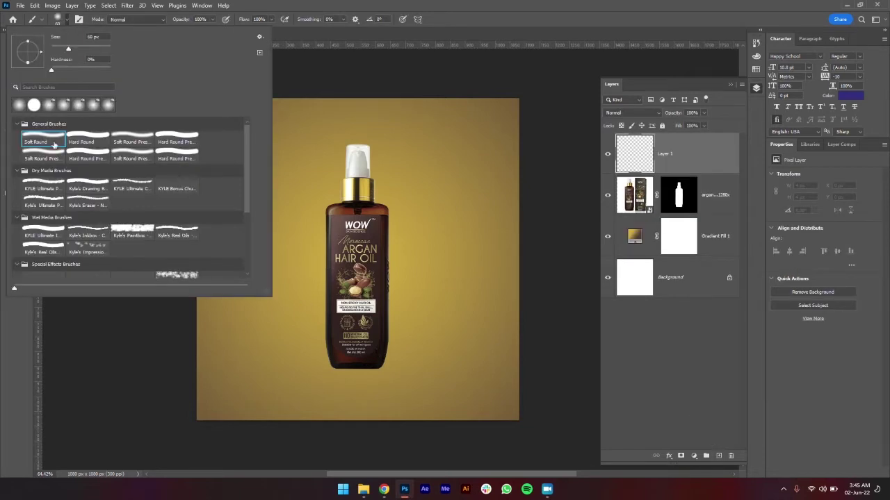
click(350, 237)
key(ctrl+z)
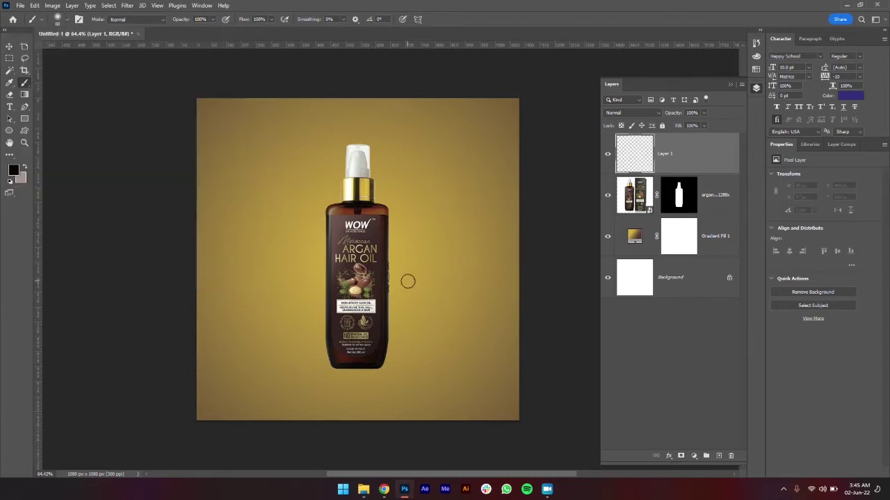
key(bracketright)
key(bracketright)
key(bracketright)
key(bracketright)
key(bracketright)
key(bracketright)
key(bracketright)
click(356, 257)
Flatten the black dab into a thin shadow at the bottle's base, about 146% wide and 8% high, centred under the bottle
key(ctrl+t)
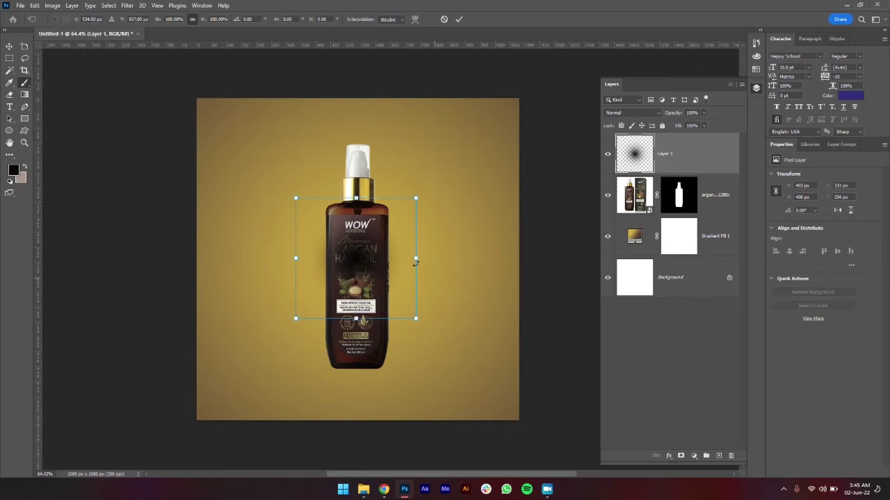
mouse_move(357, 201)
mouse_down()
mouse_move(357, 305)
mouse_move(370, 317)
mouse_move(372, 371)
mouse_move(372, 362)
mouse_up()
scroll(360, 379, up, 5)
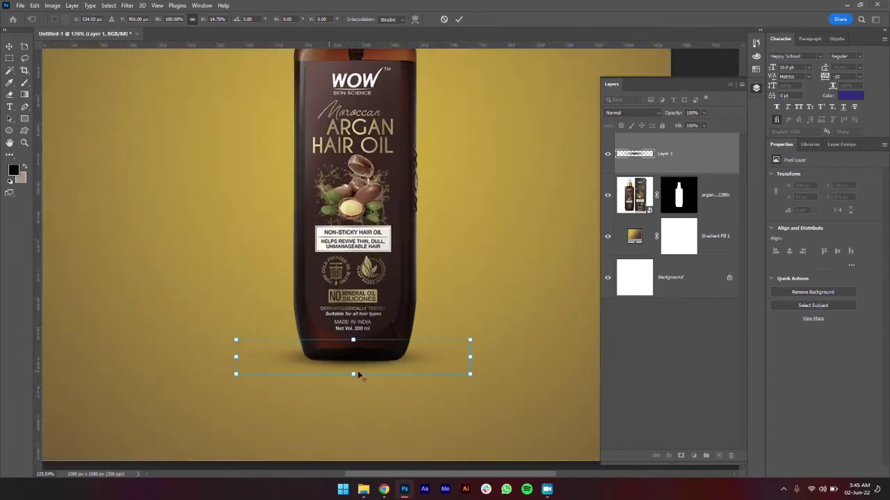
drag(353, 340, 353, 356)
drag(470, 365, 577, 366)
drag(490, 368, 437, 359)
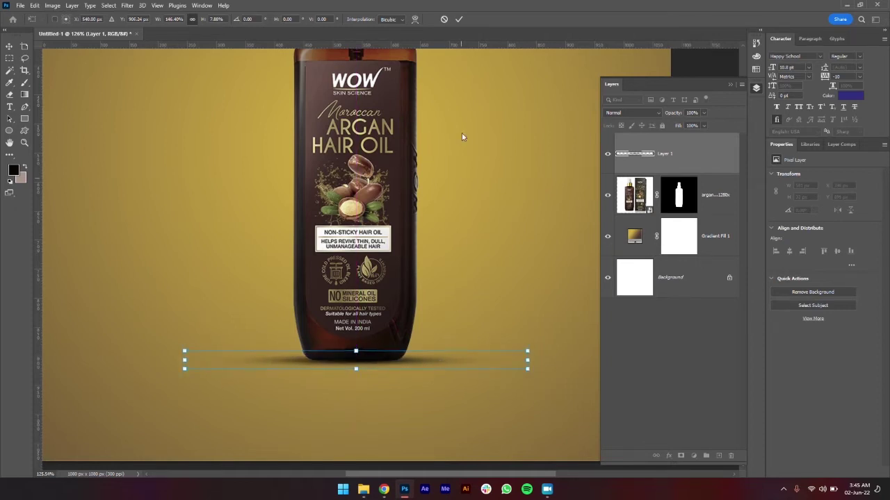
click(456, 20)
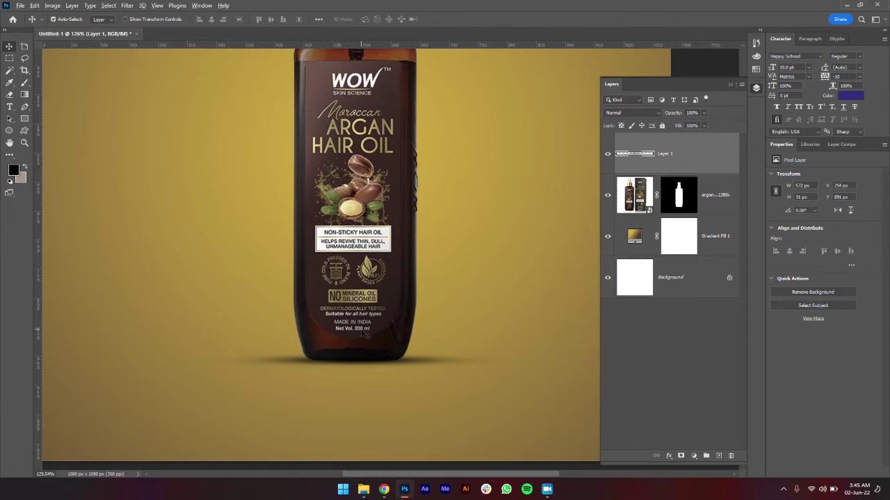
Reduce the shadow's height to about 84% by lowering its upper edge with Free Transform
scroll(364, 331, down, 5)
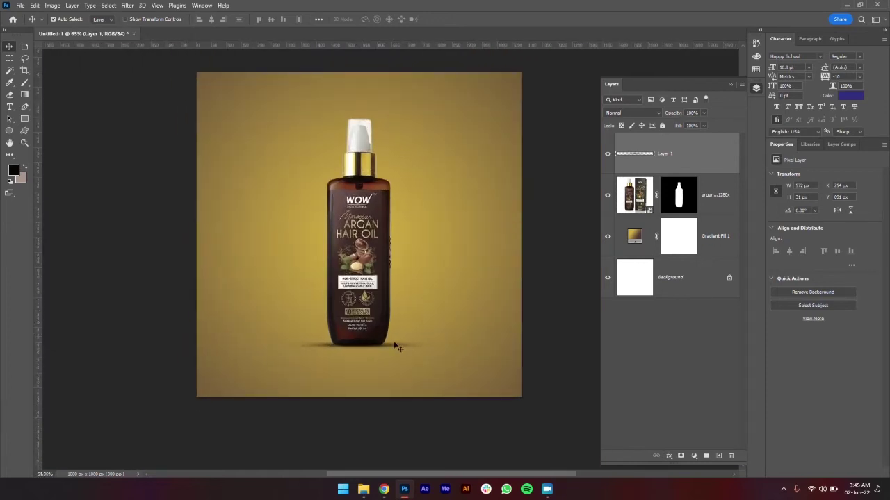
scroll(381, 343, up, 4)
scroll(381, 344, up, 2)
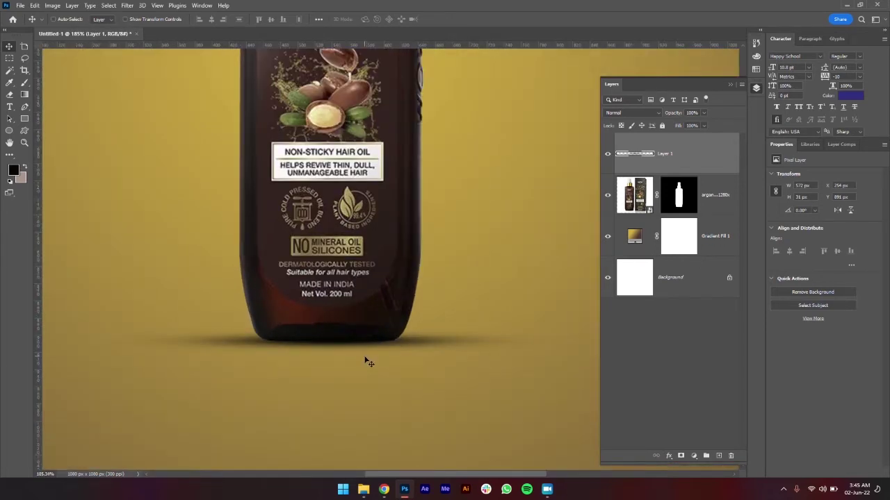
key(ctrl+t)
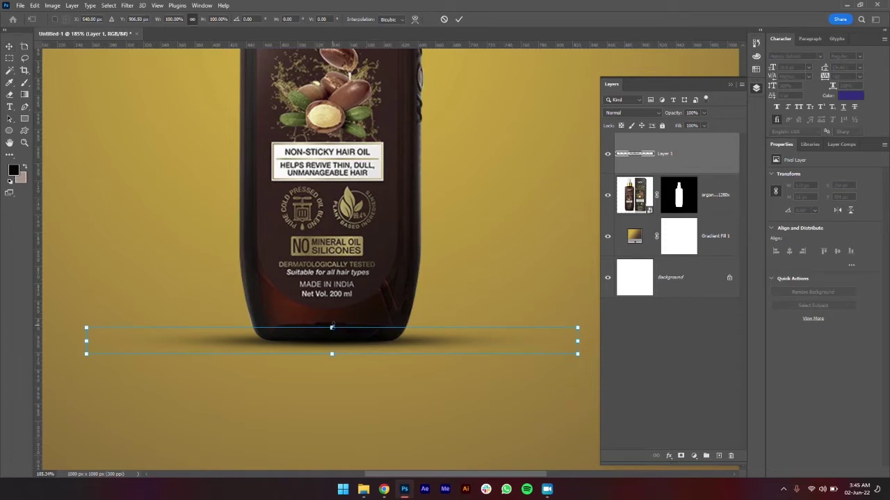
drag(332, 326, 331, 332)
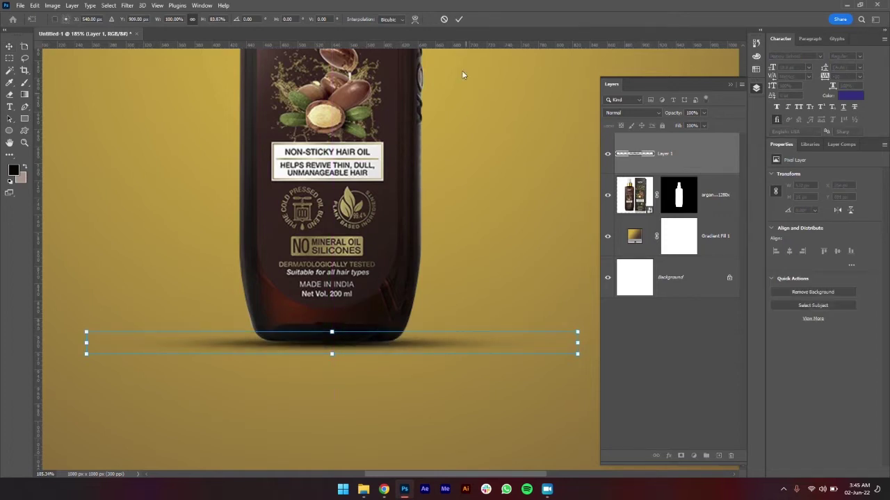
click(459, 18)
scroll(352, 314, down, 7)
drag(378, 261, 370, 294)
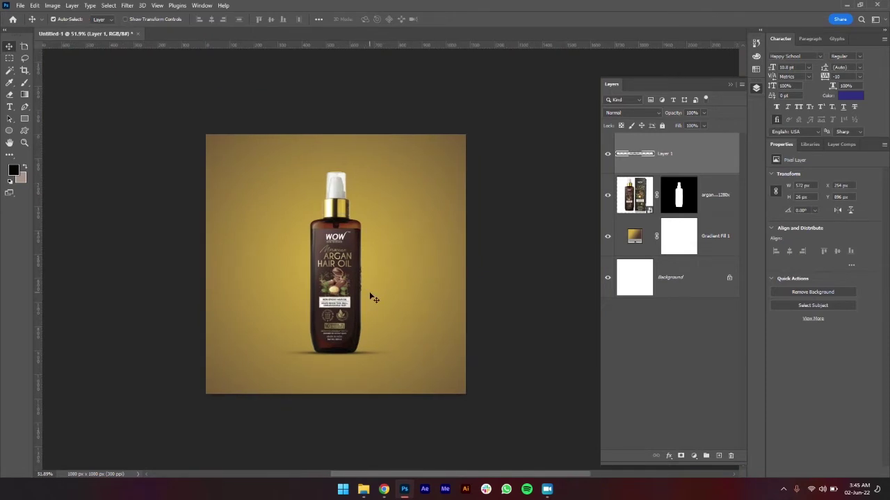
Duplicate the bottle layer with its mask and hide the copy
scroll(349, 172, up, 5)
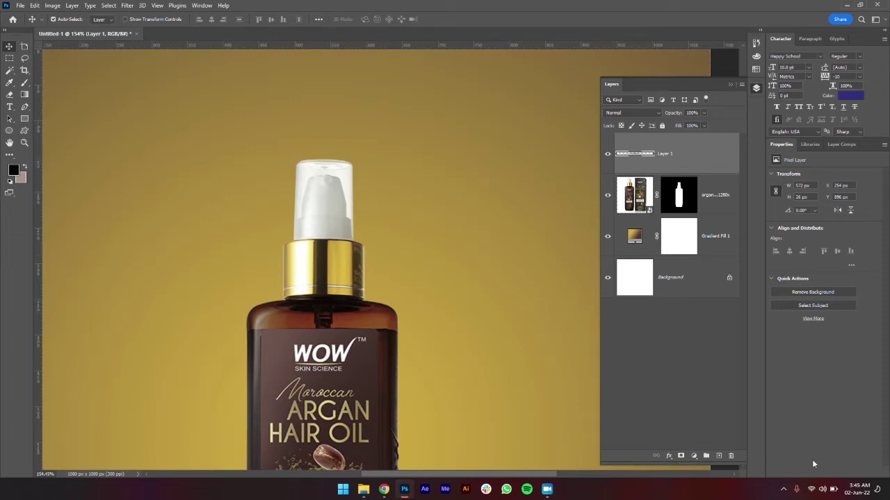
click(710, 360)
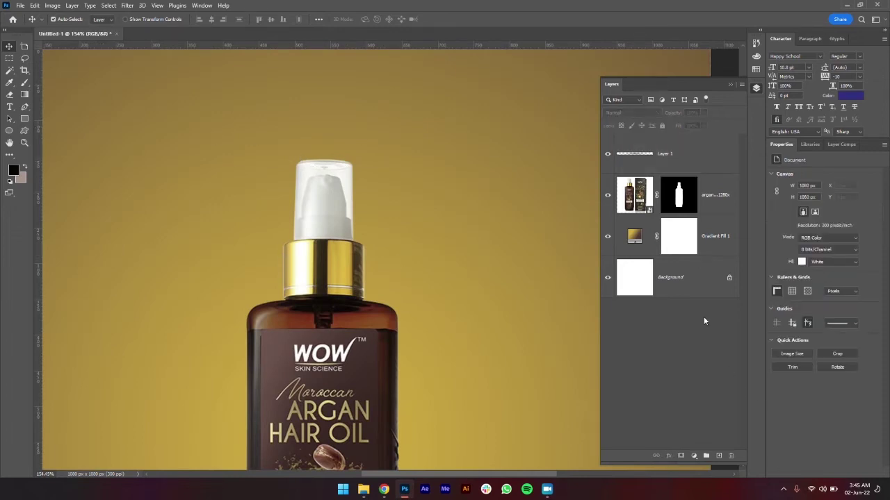
click(717, 205)
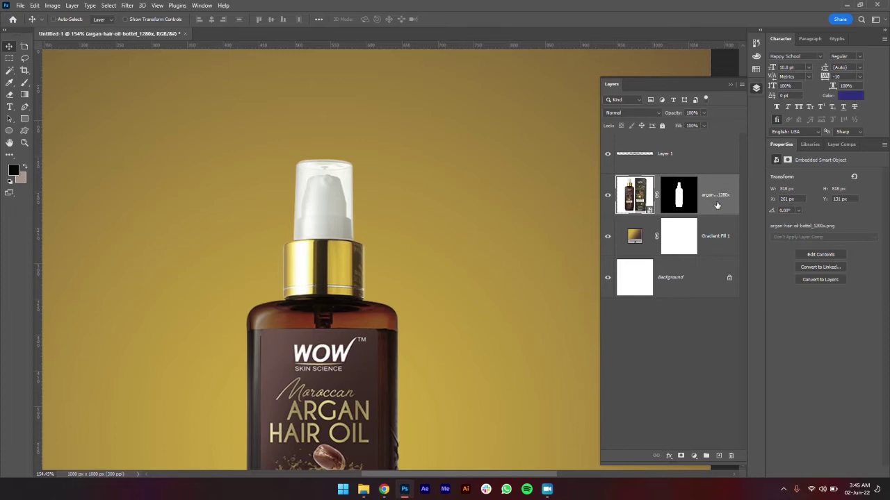
key(ctrl+j)
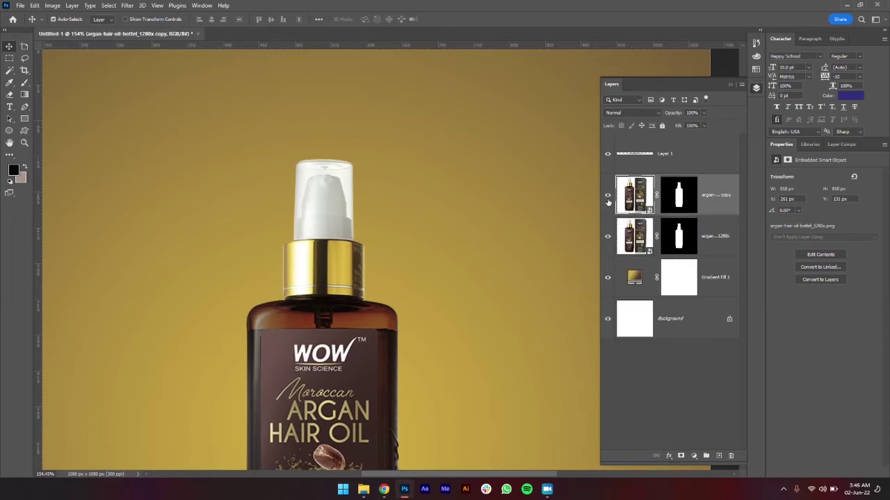
click(608, 200)
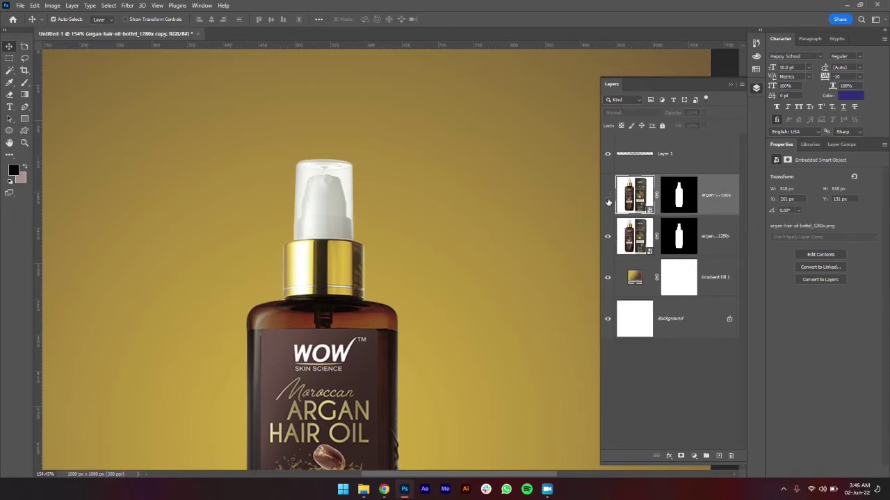
Trace the clear cap area around the white pump on the original bottle layer with a Pen path and turn it into a selection
click(692, 245)
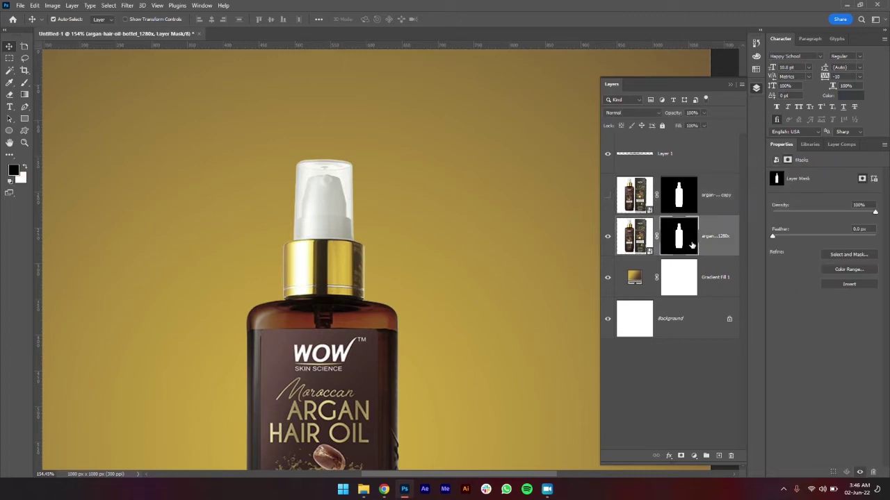
scroll(365, 184, up, 5)
scroll(352, 191, up, 1)
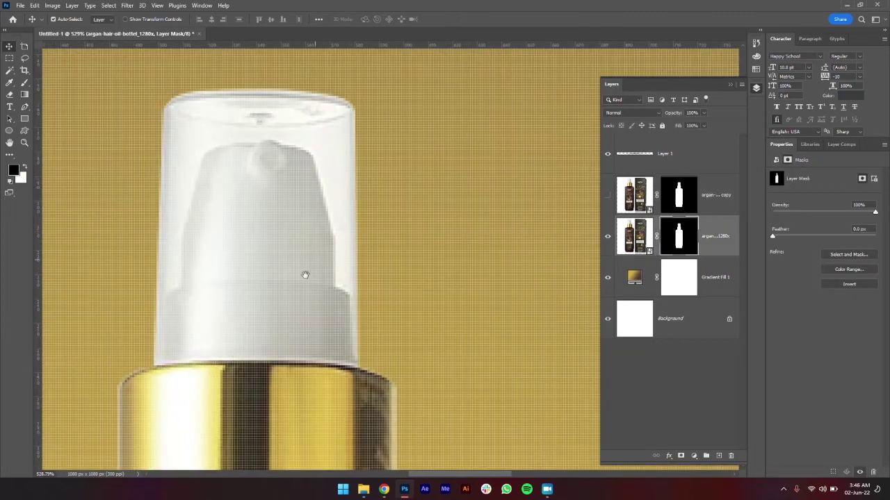
drag(303, 276, 403, 260)
key(p)
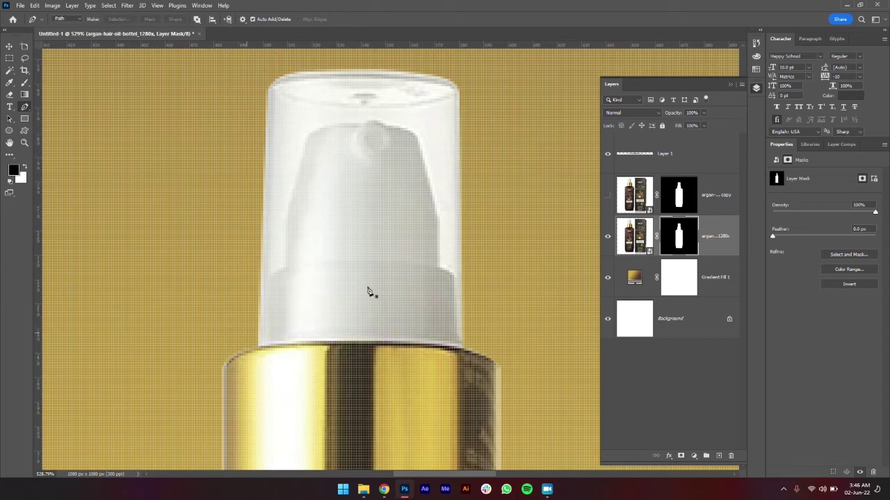
click(640, 239)
scroll(274, 319, up, 3)
click(256, 362)
click(261, 274)
drag(287, 261, 308, 256)
drag(299, 208, 312, 339)
click(302, 320)
drag(327, 231, 331, 204)
drag(406, 199, 461, 198)
click(477, 218)
drag(497, 290, 505, 320)
drag(503, 323, 493, 237)
drag(493, 303, 518, 310)
drag(514, 331, 515, 343)
scroll(522, 328, down, 3)
key(ctrl+Return)
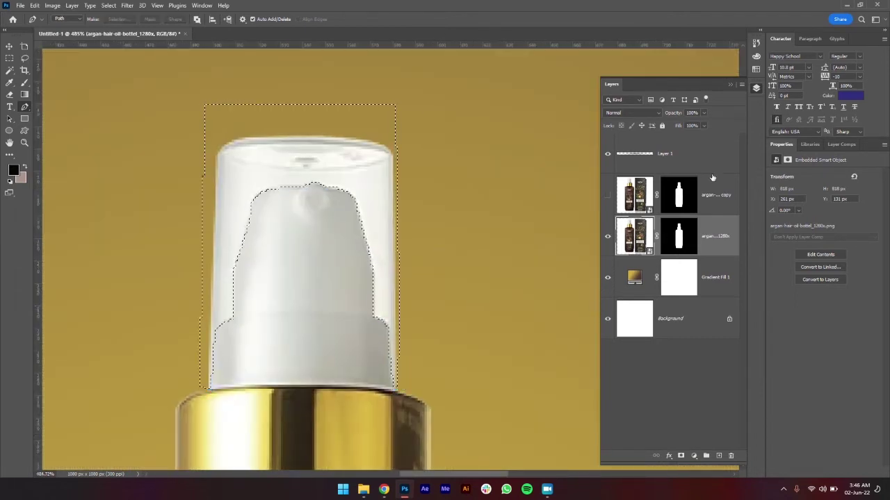
Mask out the clear cap on the original bottle layer by painting black on its layer mask inside the selection
click(688, 251)
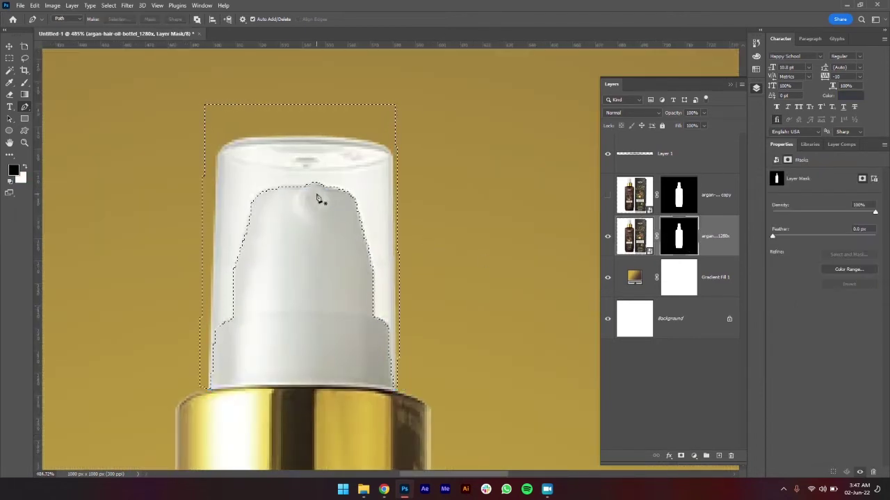
key(b)
click(319, 240)
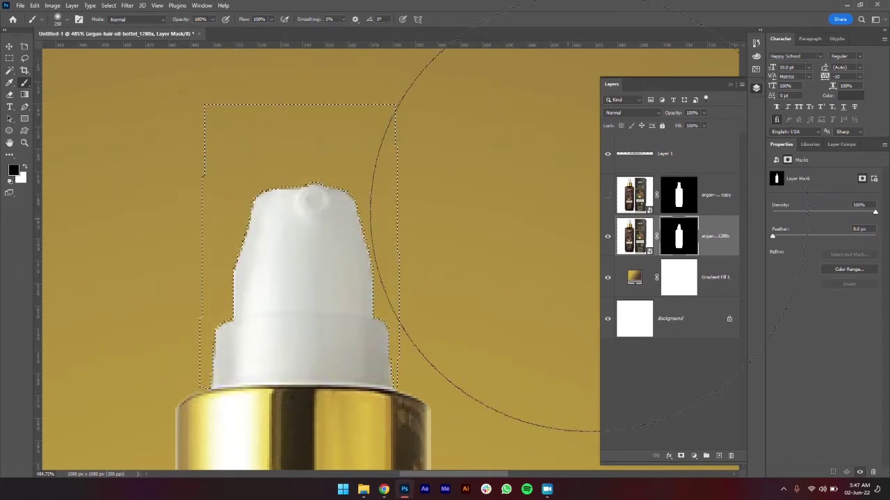
Show the bottle copy, target its layer mask, hide the original bottle layer and invert the selection
click(608, 197)
click(668, 203)
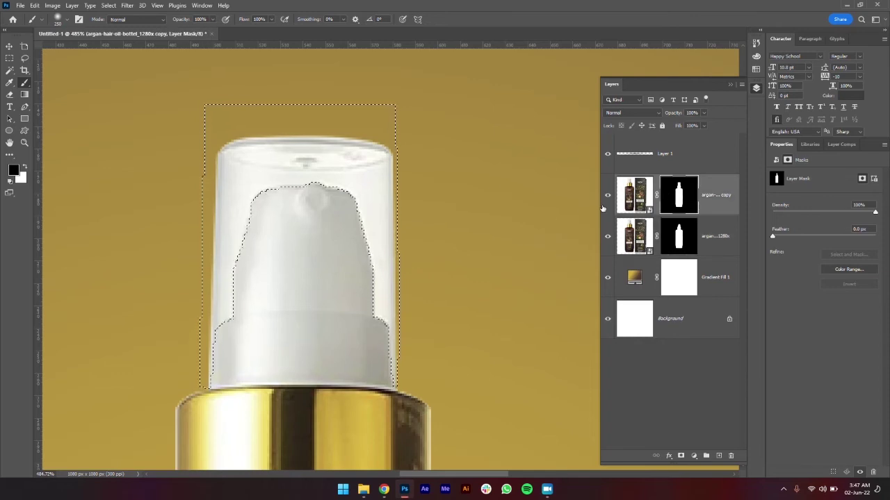
scroll(347, 255, down, 5)
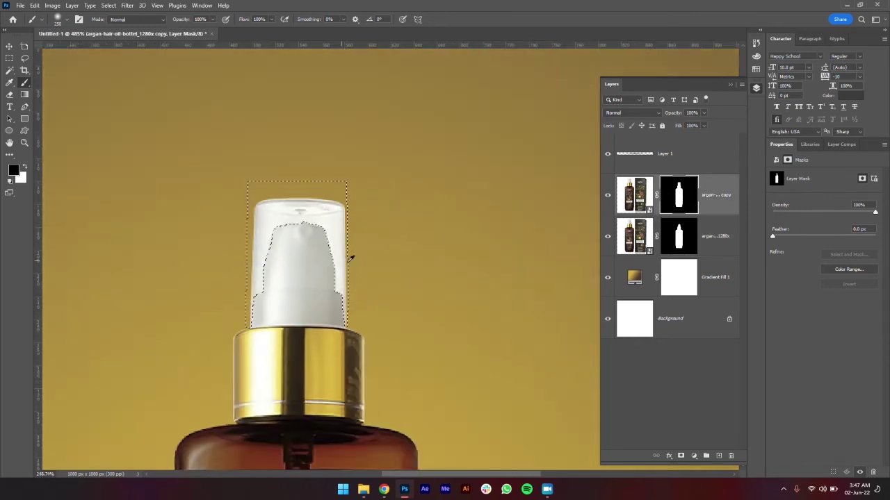
click(607, 237)
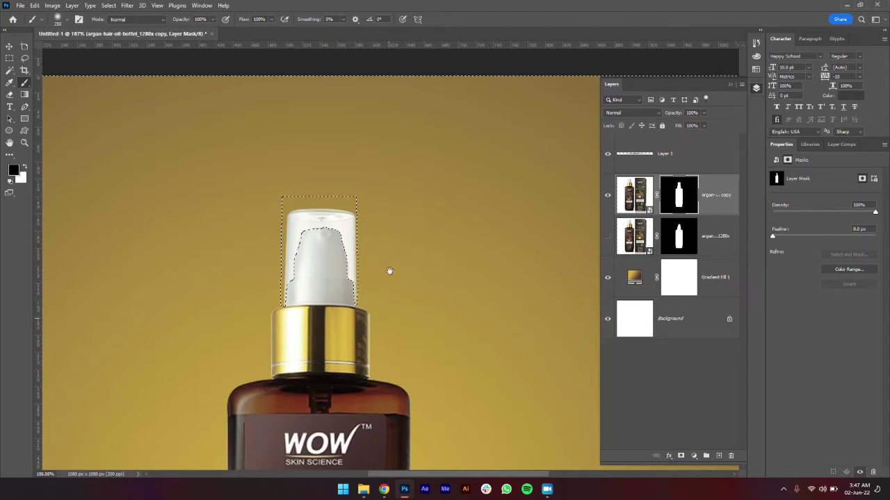
scroll(389, 310, down, 3)
Mask out everything except the clear cap on the bottle copy by painting black with a Hard Round brush, and drop the selection
click(59, 20)
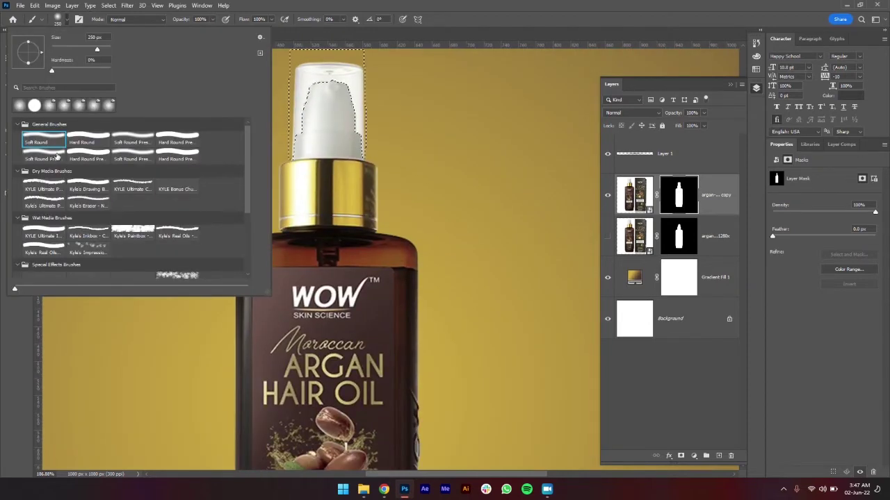
click(88, 145)
click(357, 278)
mouse_move(188, 297)
mouse_down()
mouse_move(194, 248)
mouse_move(319, 135)
mouse_up()
mouse_move(342, 293)
mouse_down()
mouse_move(353, 153)
mouse_move(139, 271)
mouse_move(360, 379)
mouse_move(348, 184)
mouse_up()
mouse_move(221, 218)
mouse_down()
mouse_move(462, 299)
mouse_move(368, 272)
mouse_move(341, 230)
mouse_move(357, 338)
mouse_up()
key(v)
Show the original bottle layer again and toggle the cap copy's visibility to compare
scroll(380, 340, down, 5)
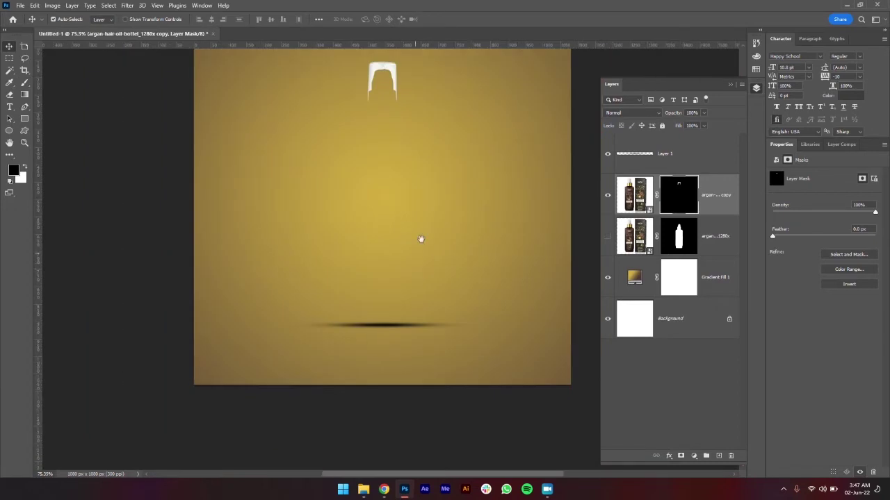
click(608, 237)
click(607, 200)
click(607, 201)
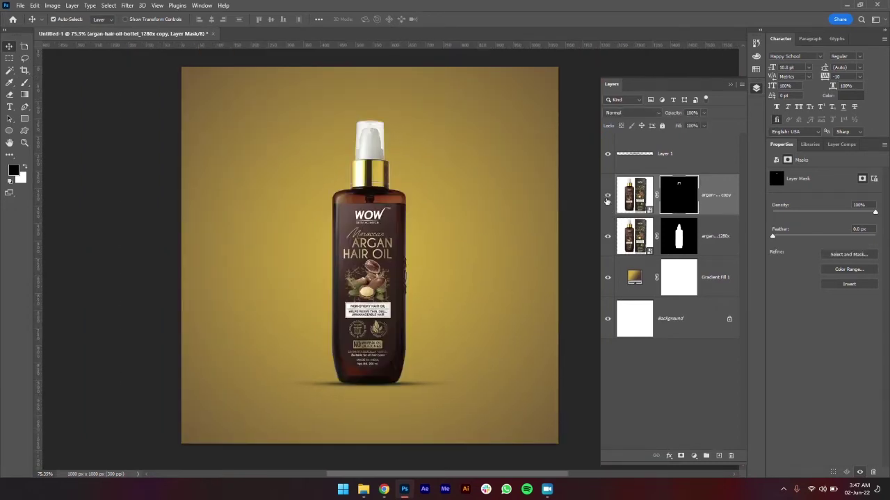
Choose a small soft brush for touching up the cap copy's layer mask, undoing the stray black dab
scroll(363, 167, up, 5)
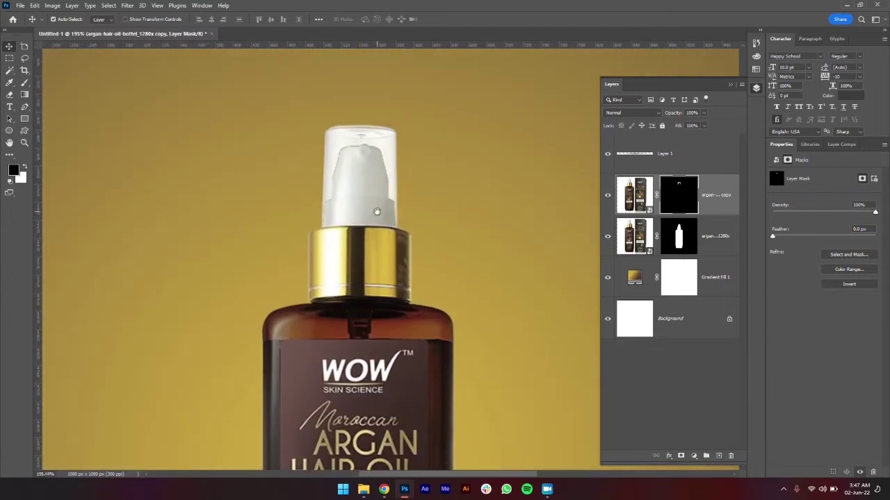
scroll(358, 158, up, 5)
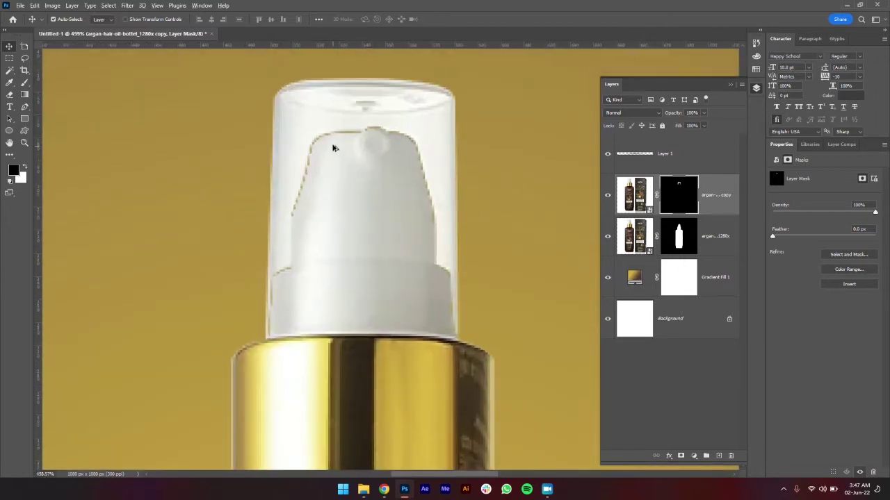
scroll(334, 145, up, 2)
key(b)
key(bracketleft)
key(bracketleft)
key(bracketleft)
key(bracketleft)
key(bracketleft)
key(bracketleft)
key(bracketleft)
key(bracketleft)
key(bracketleft)
key(bracketleft)
key(bracketleft)
key(bracketleft)
key(bracketleft)
key(bracketleft)
key(bracketleft)
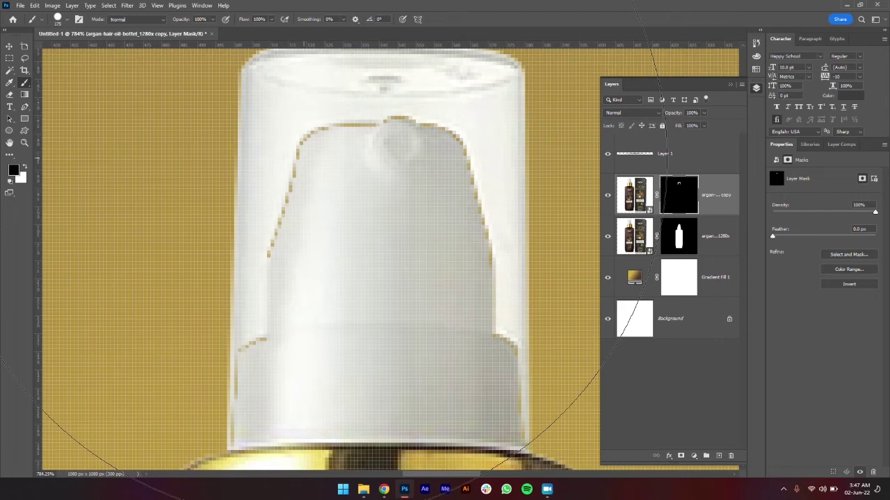
click(58, 19)
click(53, 136)
click(306, 126)
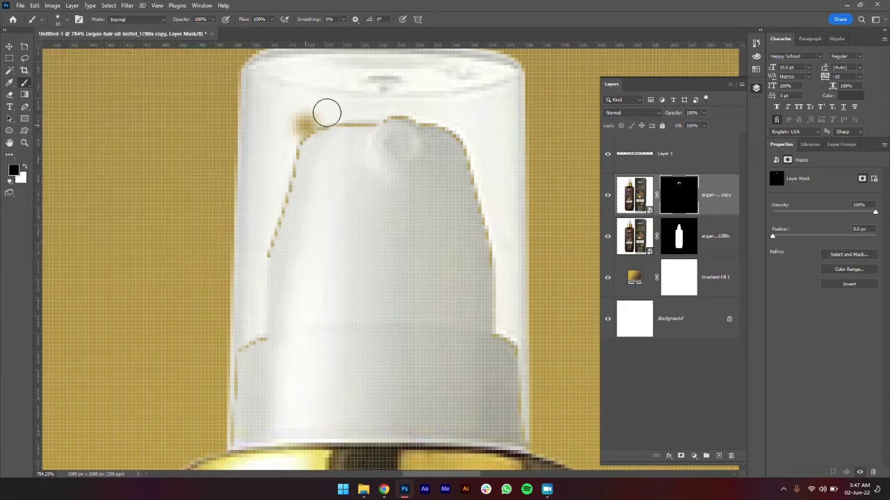
key(ctrl+z)
Paint white on the cap copy's mask along the pump outline to close the gold gaps between cap and pump
click(26, 170)
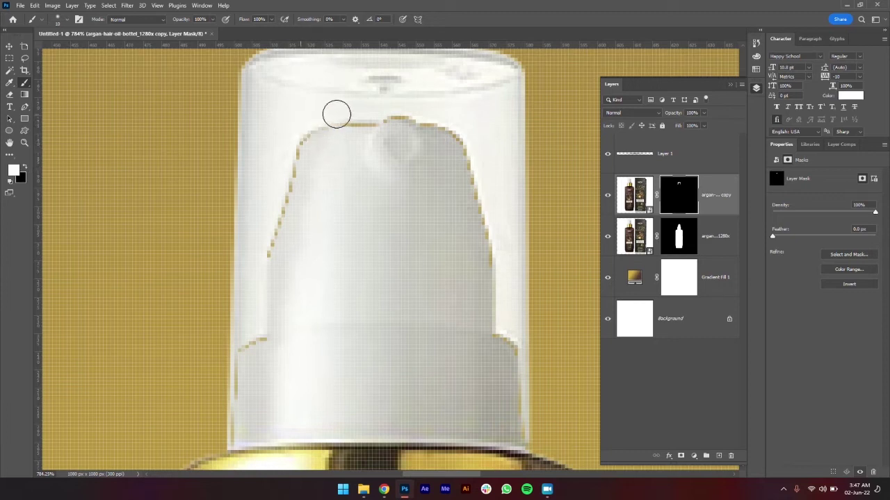
mouse_move(401, 107)
mouse_down()
mouse_move(333, 119)
mouse_move(296, 141)
mouse_move(280, 208)
mouse_move(261, 268)
mouse_up()
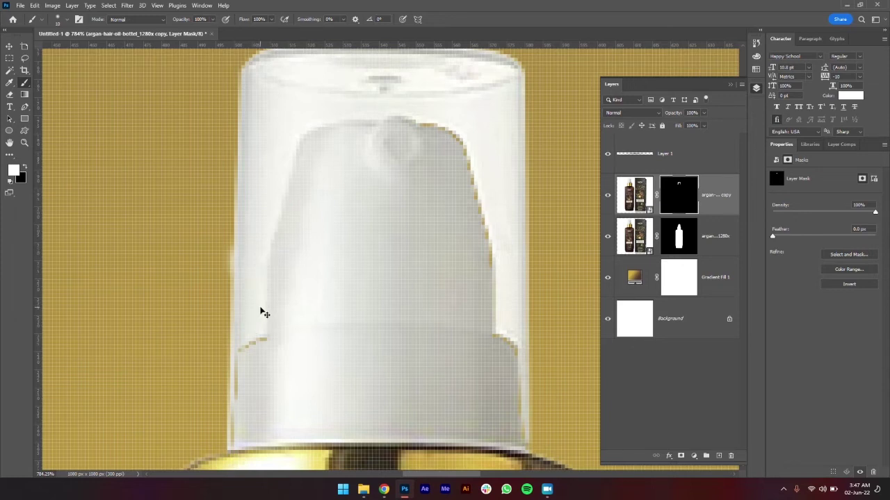
key(ctrl+z)
mouse_move(271, 240)
mouse_down()
mouse_move(264, 262)
mouse_move(302, 143)
mouse_move(356, 121)
mouse_move(413, 114)
mouse_move(442, 121)
mouse_move(493, 175)
mouse_move(489, 238)
mouse_move(506, 344)
mouse_move(321, 363)
mouse_move(272, 336)
mouse_move(222, 359)
mouse_move(238, 356)
mouse_move(241, 396)
mouse_up()
key(bracketleft)
key(bracketleft)
key(bracketleft)
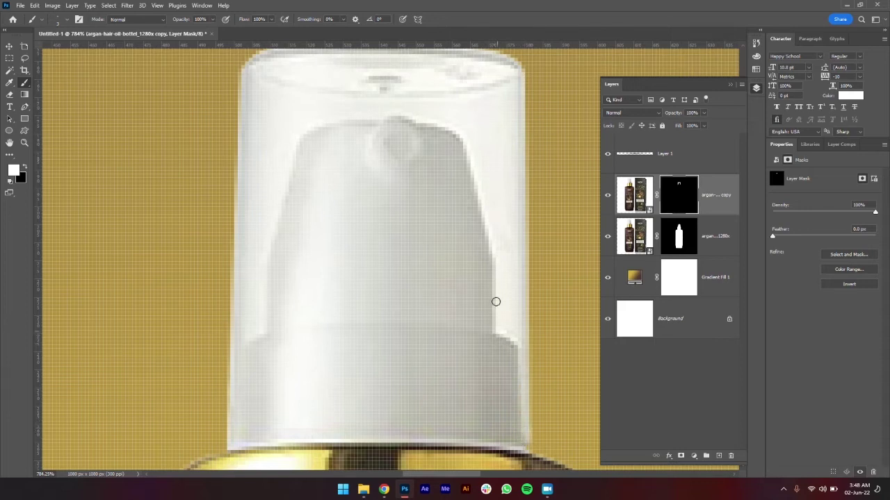
Set the blend mode of the clear cap copy layer to Linear Burn
scroll(417, 166, down, 2)
key(v)
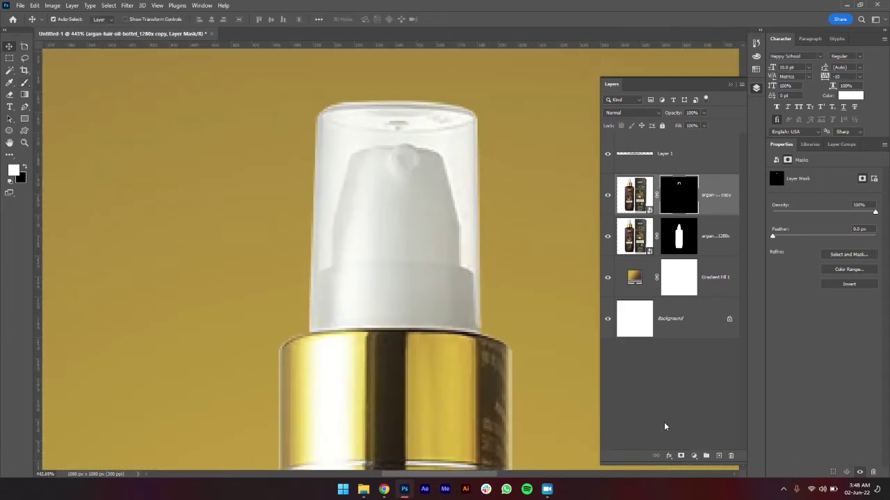
click(665, 425)
click(704, 196)
click(638, 113)
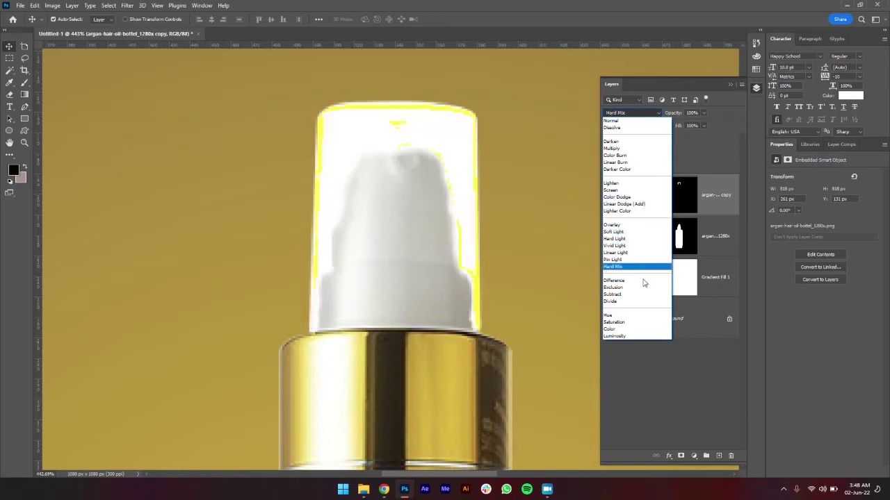
click(631, 165)
click(629, 396)
Clean up the dark fringe around the pump by painting black along its edges on the cap copy's layer mask
scroll(446, 254, down, 7)
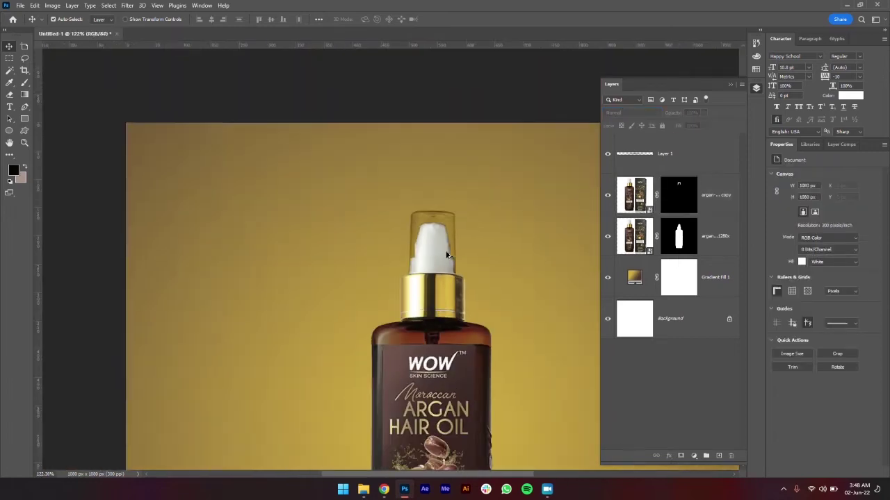
scroll(446, 255, down, 5)
scroll(447, 257, up, 1)
drag(464, 348, 402, 267)
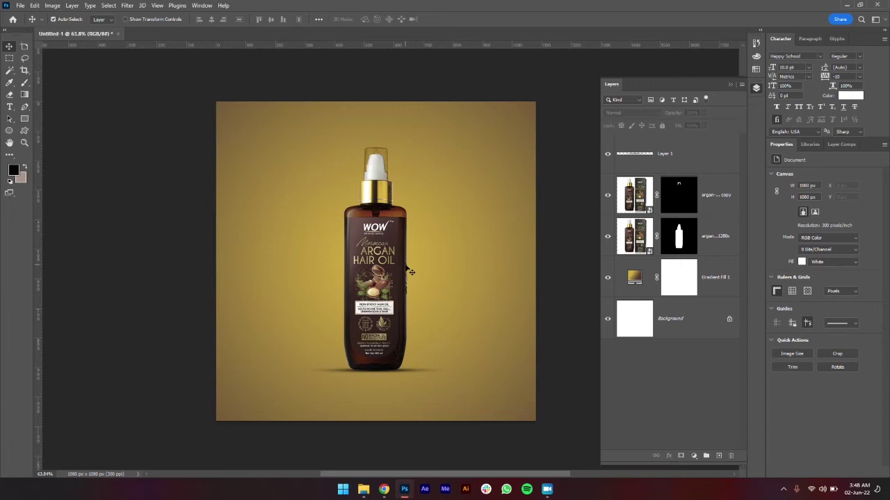
scroll(398, 179, up, 10)
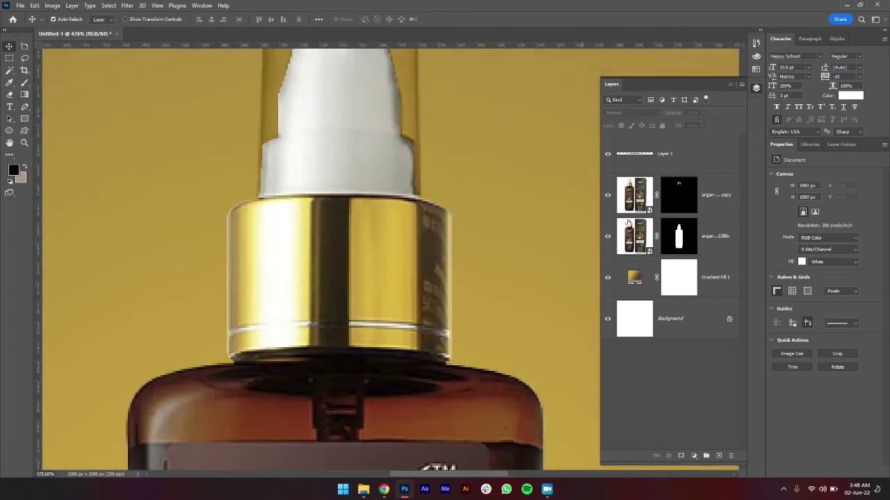
click(680, 200)
scroll(496, 264, up, 2)
scroll(375, 233, up, 2)
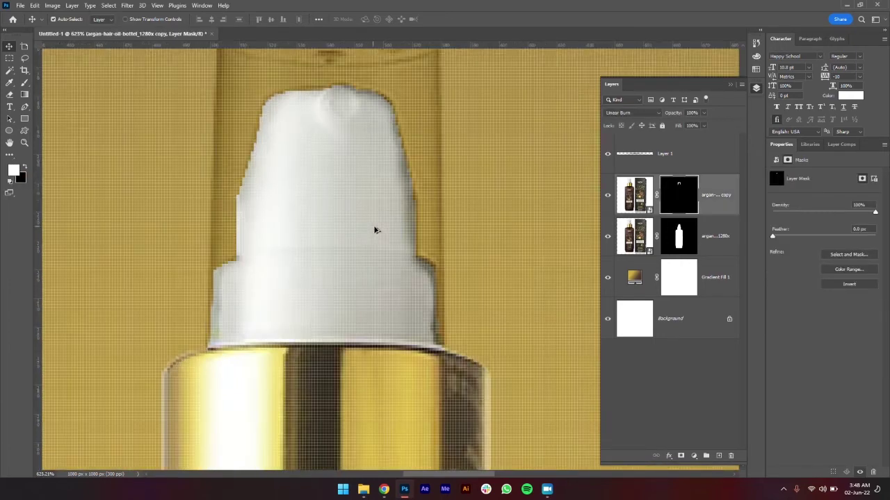
key(b)
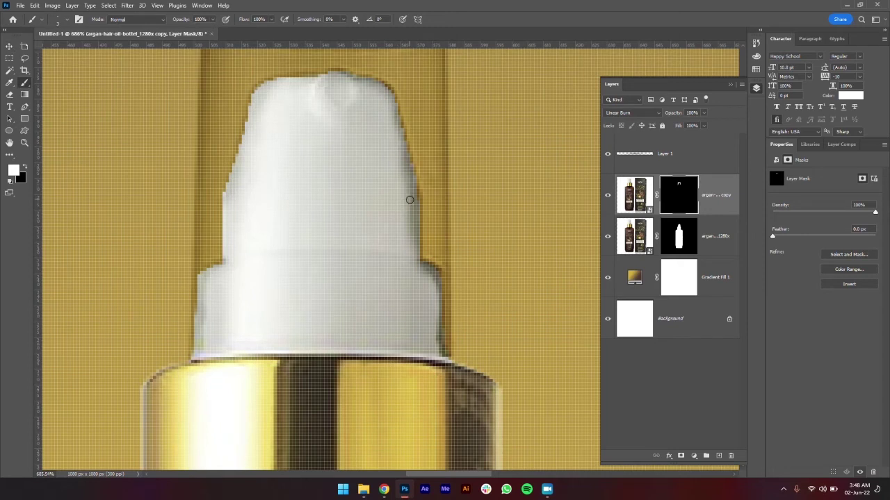
key(x)
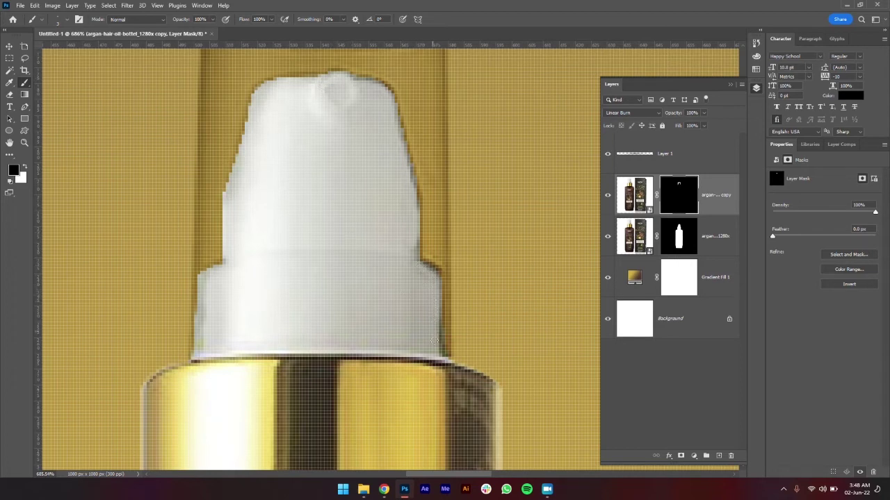
scroll(351, 312, down, 2)
scroll(247, 301, up, 3)
mouse_move(243, 252)
mouse_down()
mouse_move(233, 271)
mouse_move(231, 366)
mouse_move(237, 337)
mouse_up()
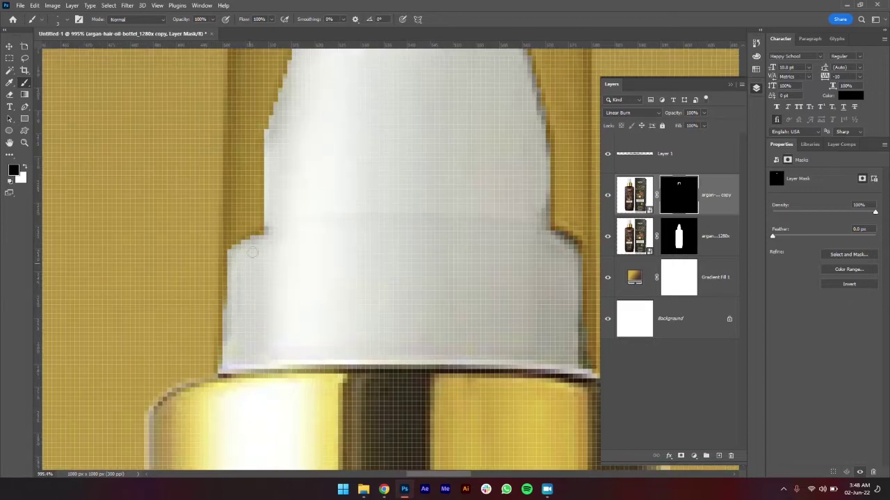
scroll(310, 282, down, 3)
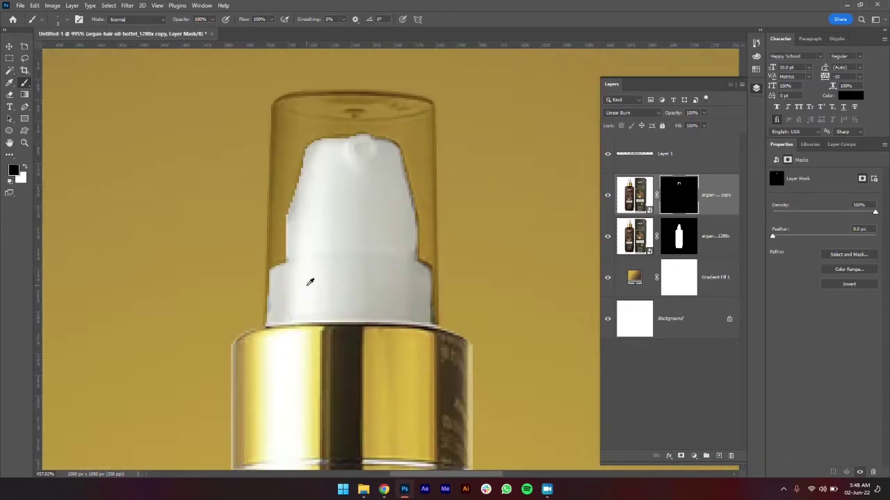
Load the original bottle layer's mask as a selection
scroll(310, 281, down, 8)
key(v)
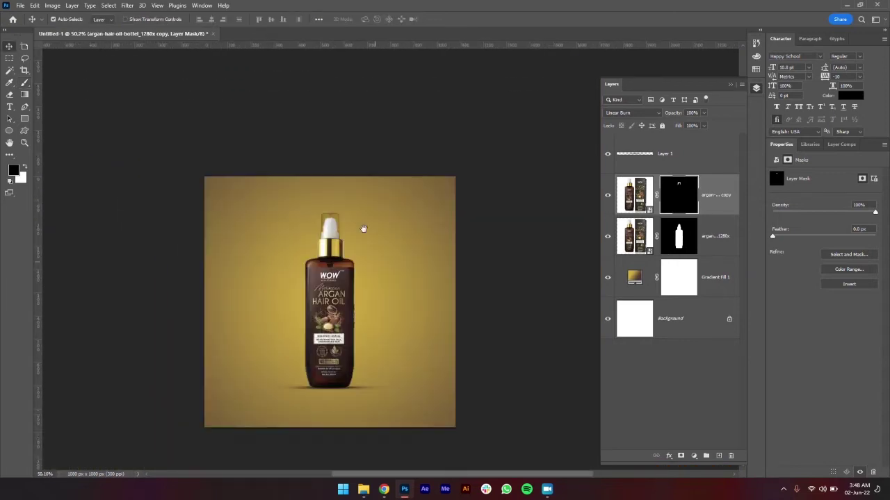
click(498, 280)
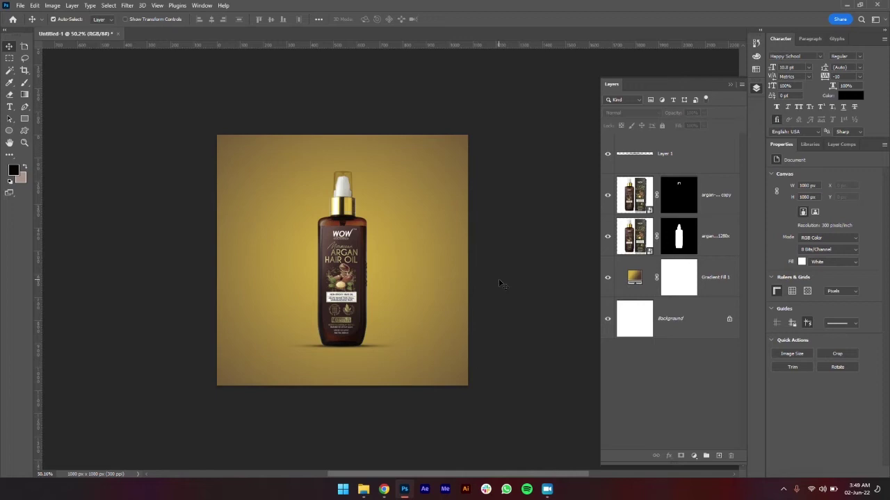
scroll(303, 253, up, 2)
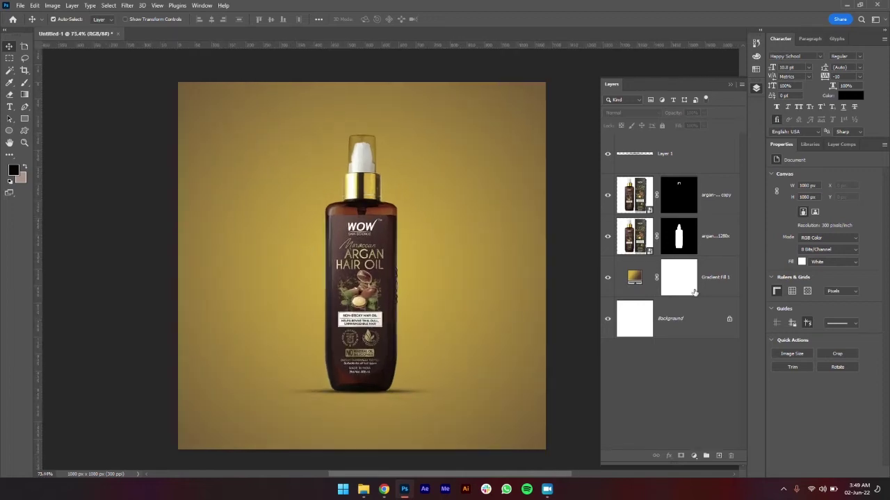
ctrl+click(680, 240)
click(719, 455)
scroll(282, 313, up, 2)
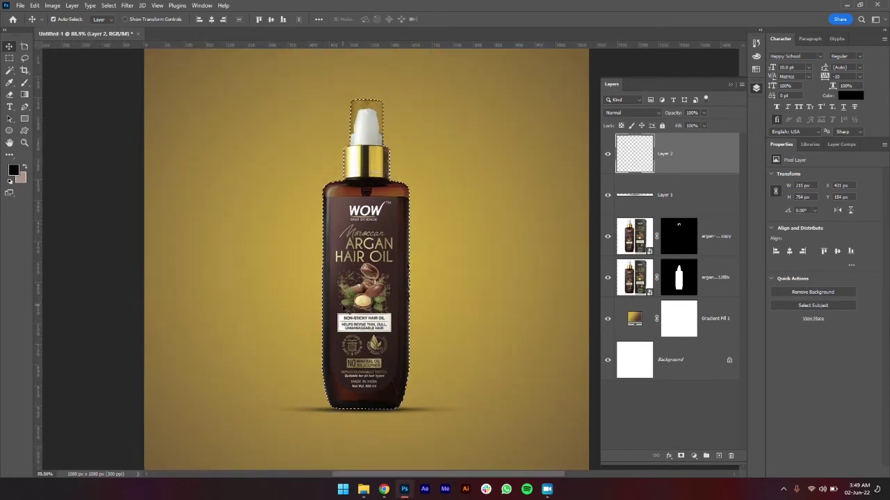
key(b)
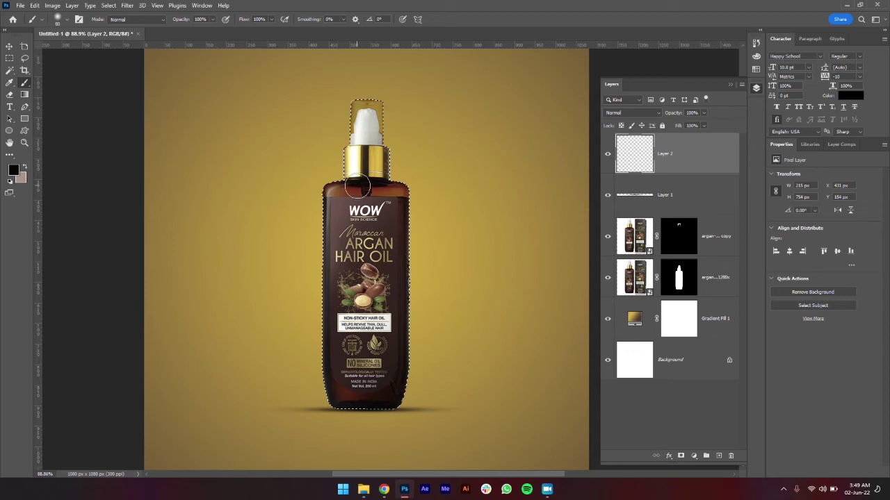
alt+click(356, 154)
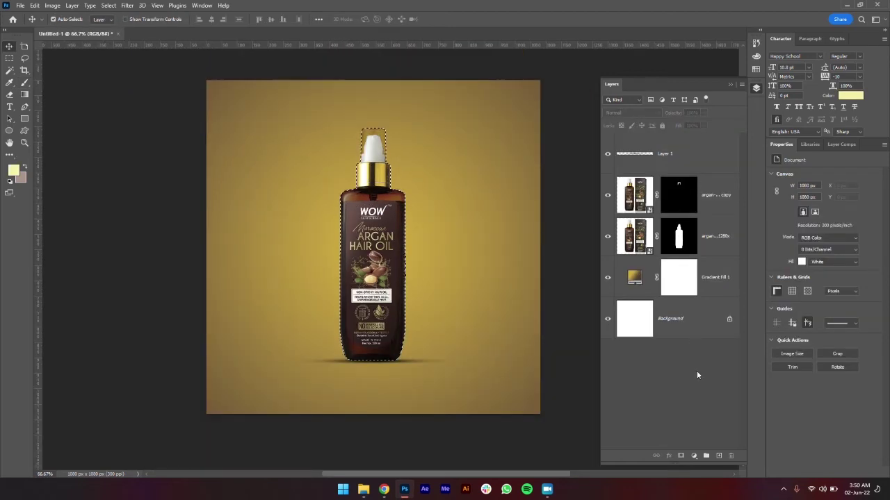
Add a new layer above the shadow layer and sample a gold tone from the bottle's collar as the brush colour
click(719, 456)
scroll(367, 257, up, 3)
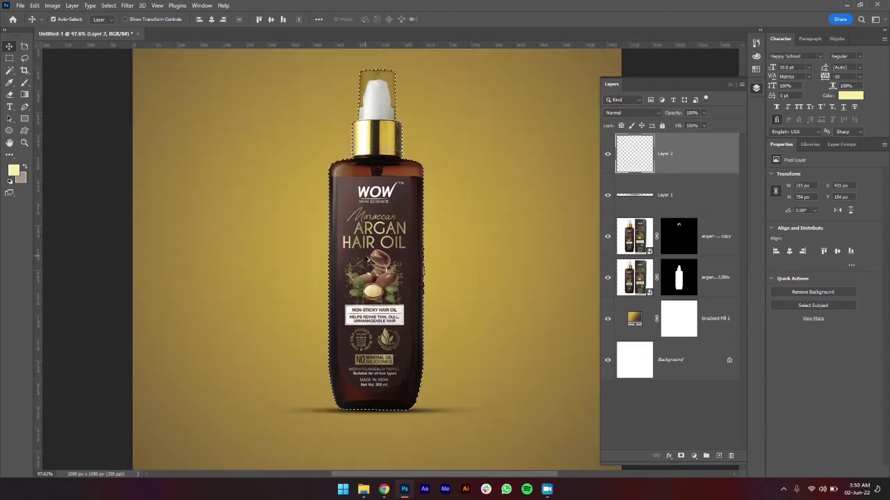
key(b)
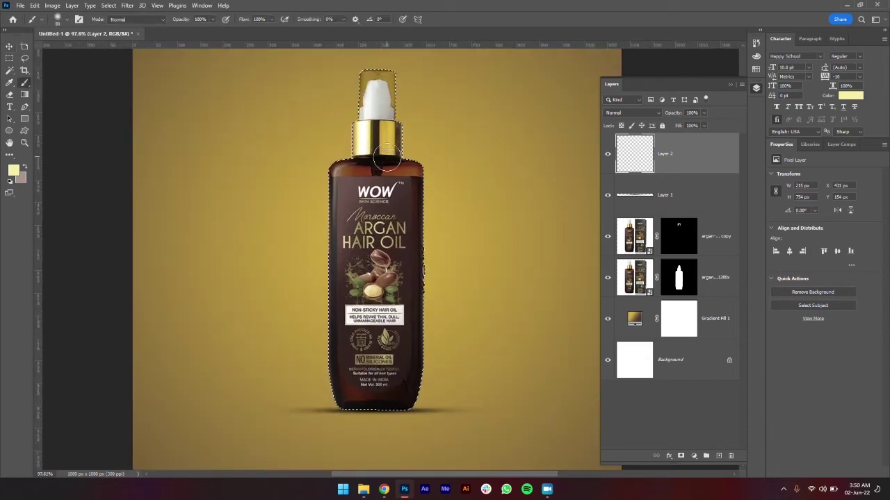
key(i)
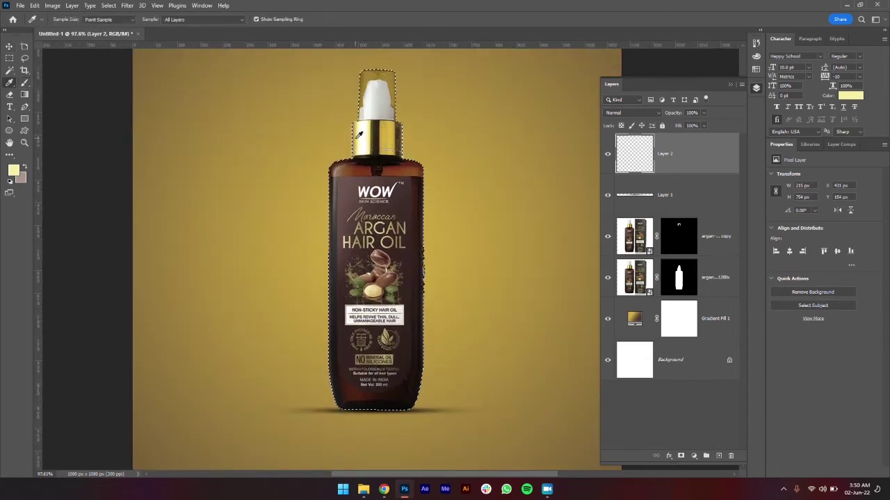
click(359, 133)
key(b)
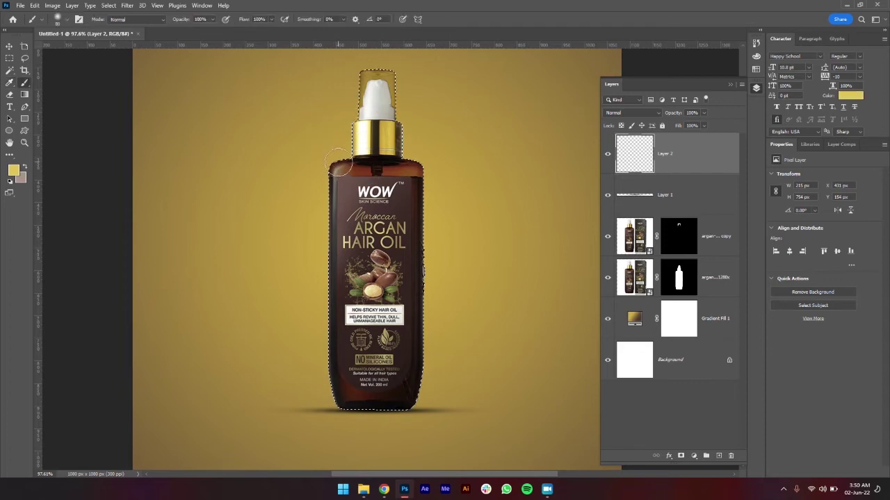
Paint a soft gold strip down the left edge of the bottle inside the selection, then drop the selection
drag(339, 163, 338, 177)
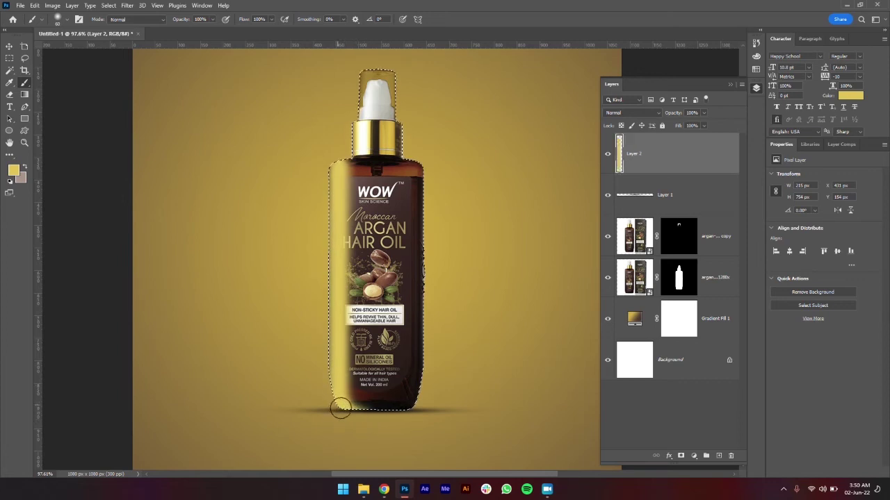
scroll(340, 150, up, 4)
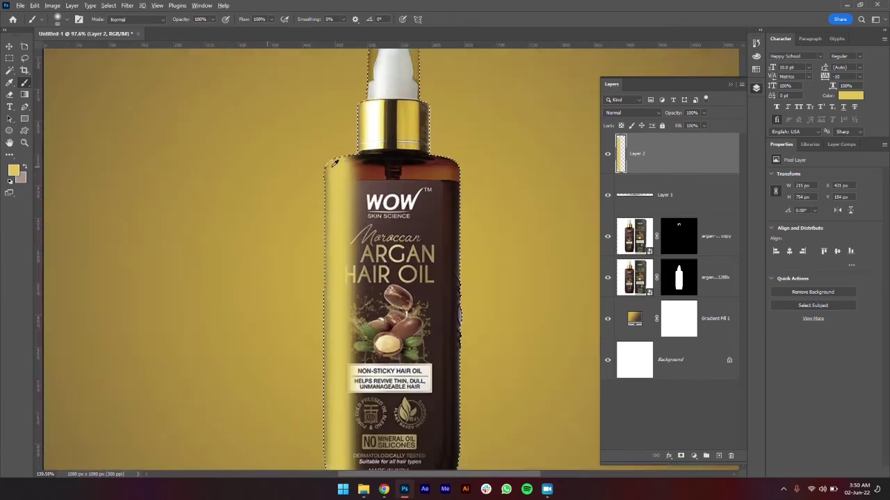
mouse_move(354, 146)
mouse_down()
mouse_move(324, 169)
mouse_move(314, 192)
mouse_up()
key(ctrl+z)
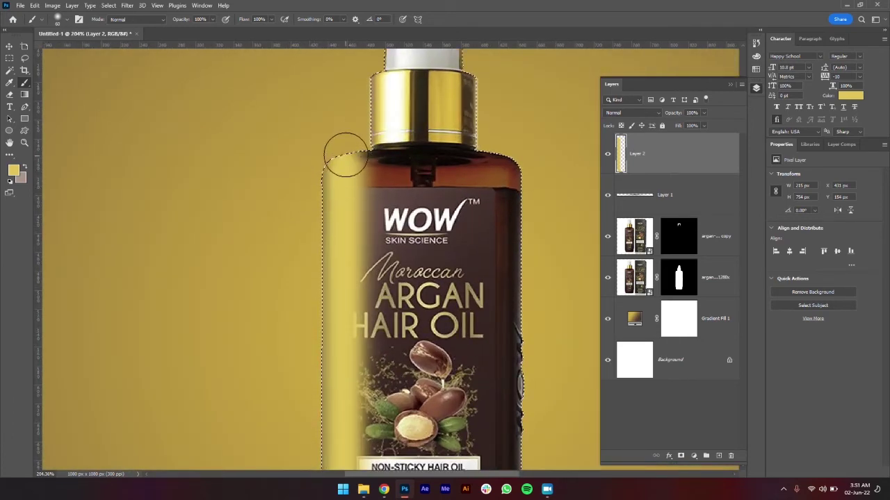
drag(352, 149, 353, 174)
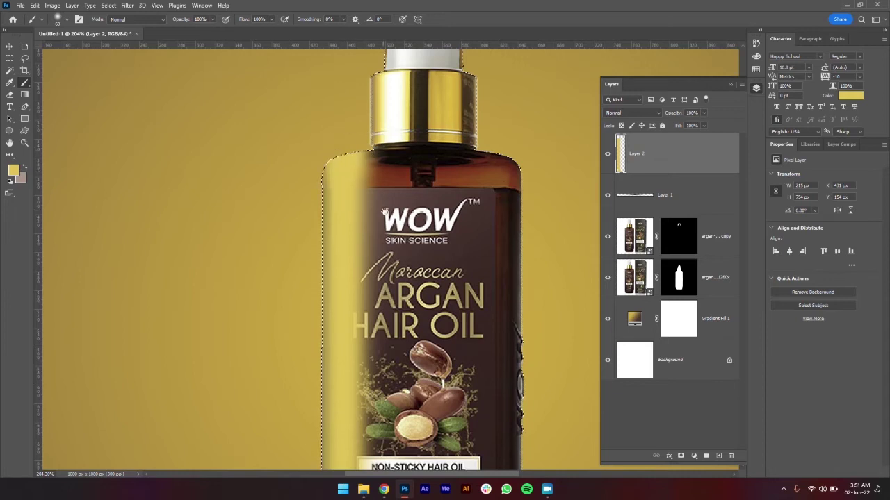
drag(385, 212, 357, 179)
scroll(358, 179, down, 6)
mouse_move(374, 110)
mouse_down()
mouse_move(374, 255)
mouse_move(348, 120)
mouse_up()
key(ctrl+d)
key(v)
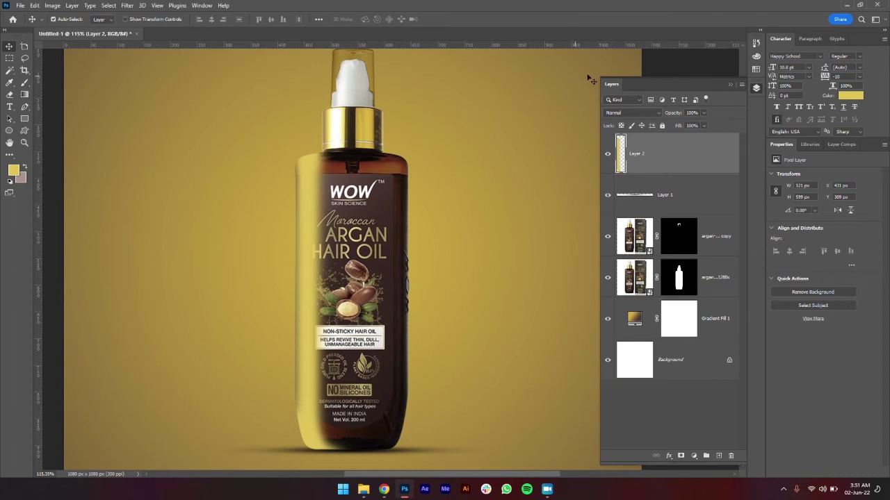
Set the gold highlight layer's blend mode to Screen and its opacity to 60%
click(622, 113)
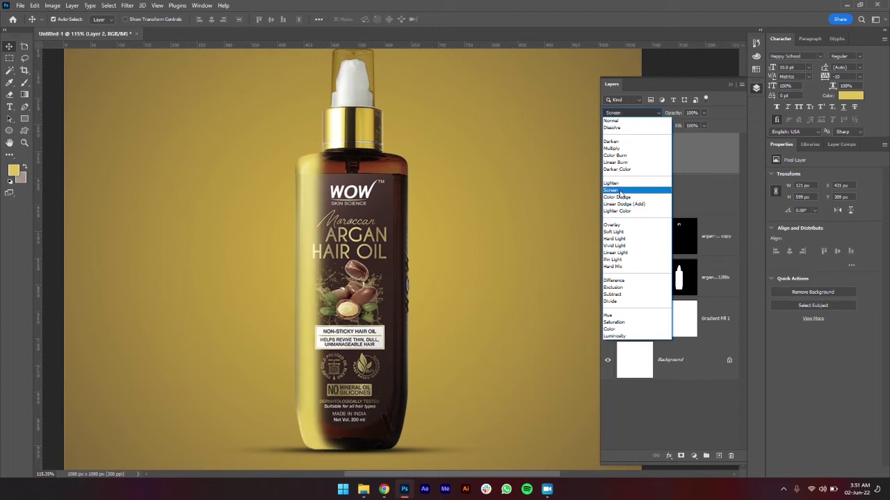
click(620, 190)
drag(676, 115, 660, 116)
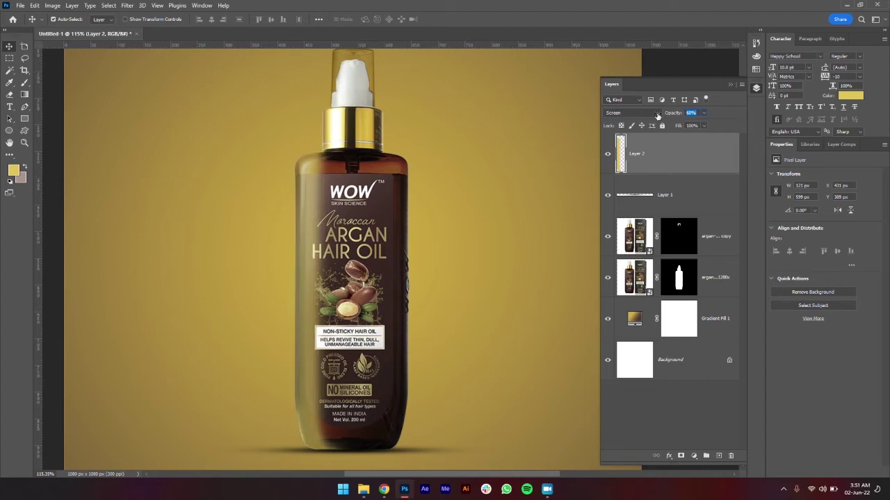
click(657, 116)
click(653, 420)
key(ctrl+0)
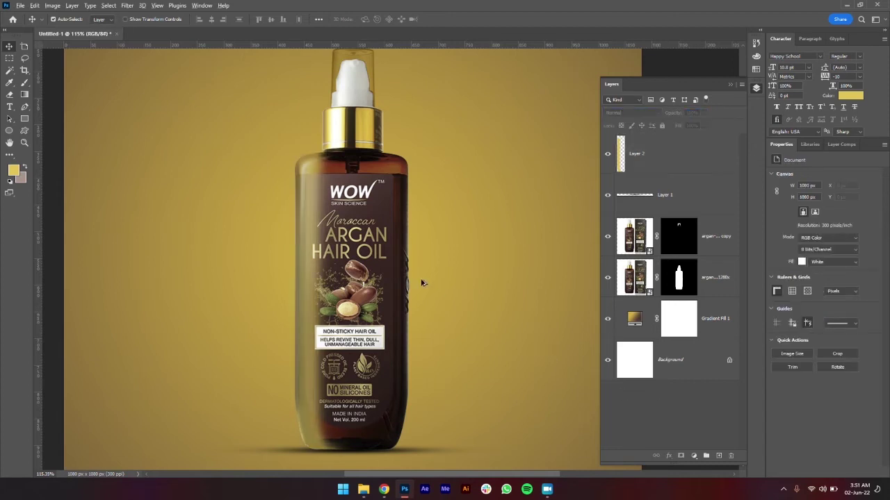
Load the masks of both bottle layers as one combined selection and add a new layer at the top of the stack
drag(422, 261, 381, 254)
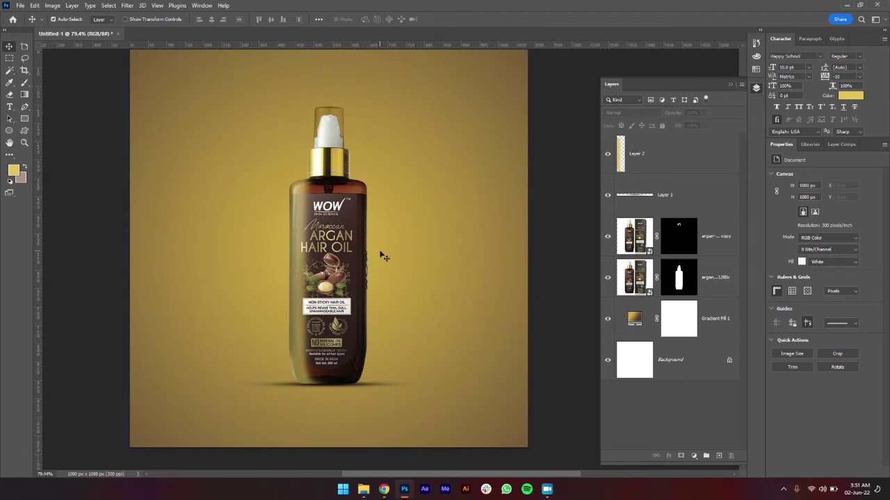
scroll(381, 255, up, 2)
ctrl+click(679, 241)
ctrl+shift+click(679, 290)
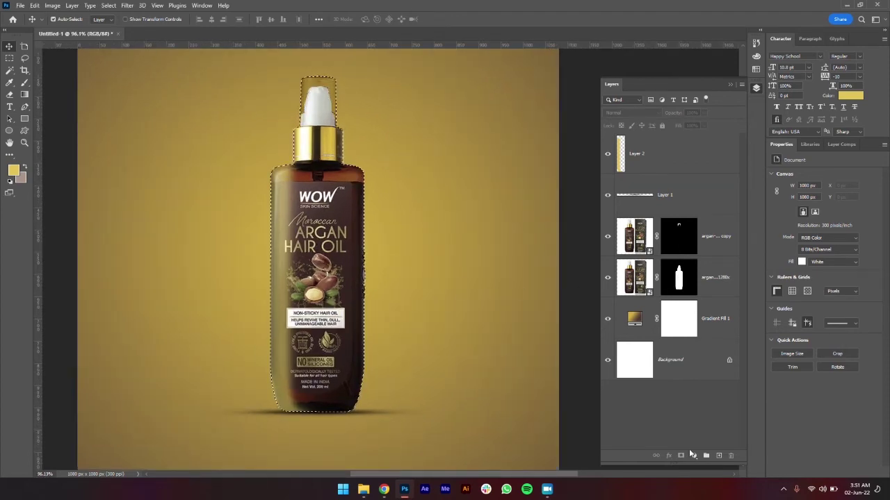
click(719, 456)
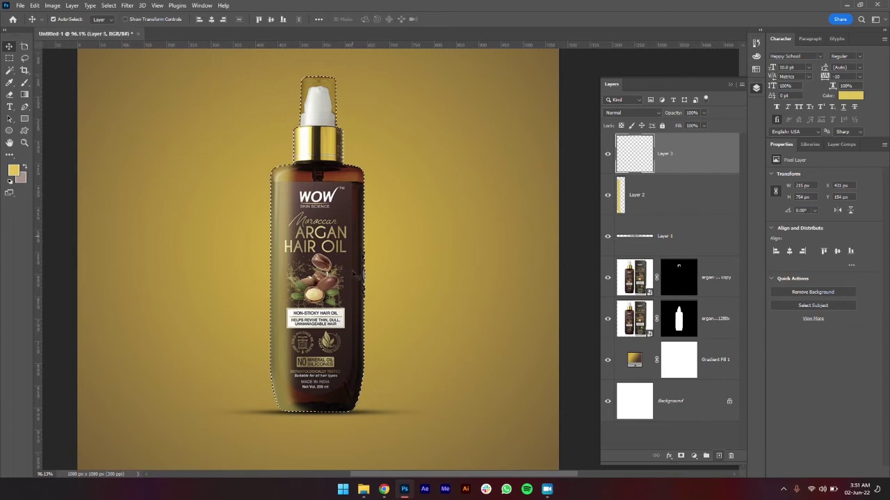
Sample a gold tone from the bottle's collar and paint a soft strip down the bottle's right edge inside the selection
key(i)
click(338, 139)
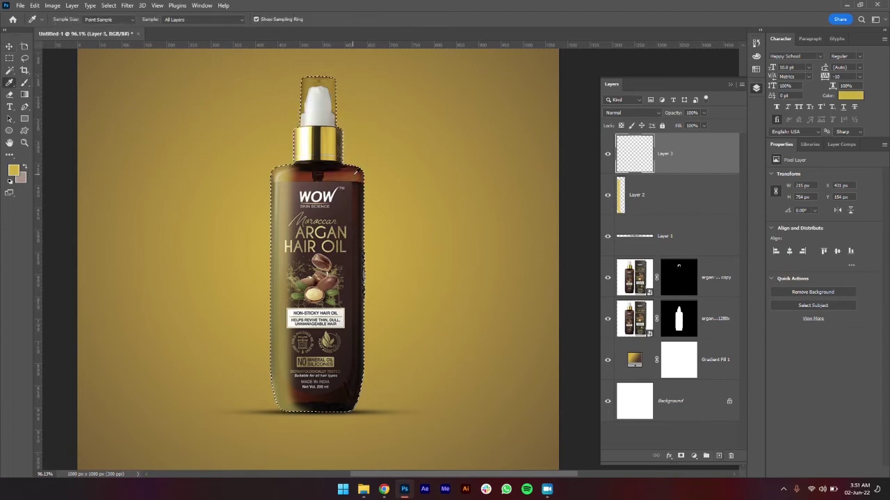
key(b)
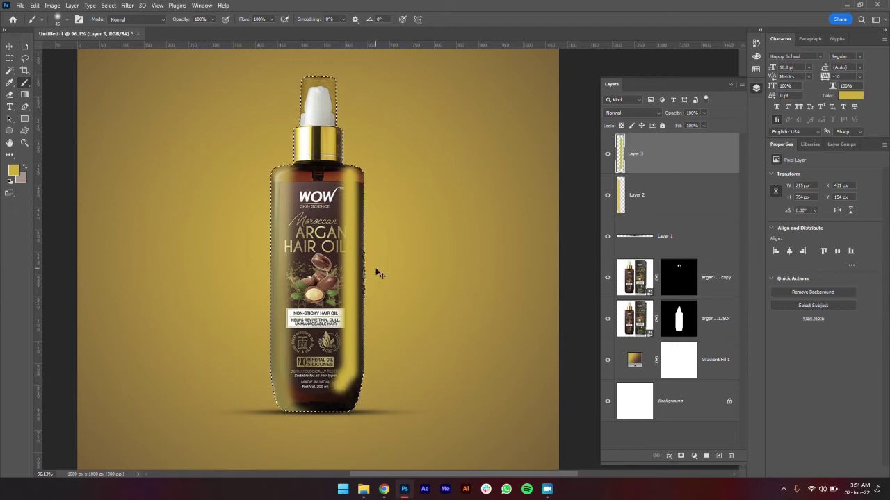
key(ctrl+z)
mouse_move(353, 181)
mouse_down()
mouse_move(356, 348)
mouse_move(337, 395)
mouse_up()
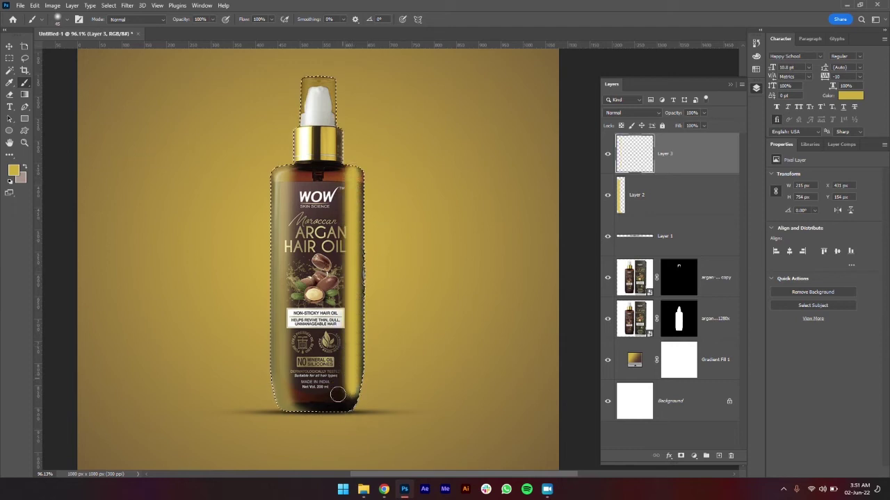
key(v)
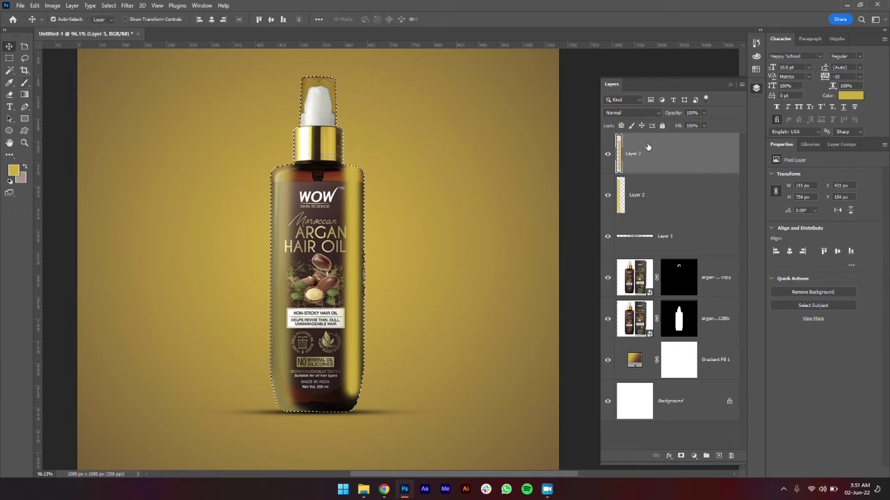
Set the right-edge highlight layer's blend mode to Color Dodge and deselect the layer
click(634, 114)
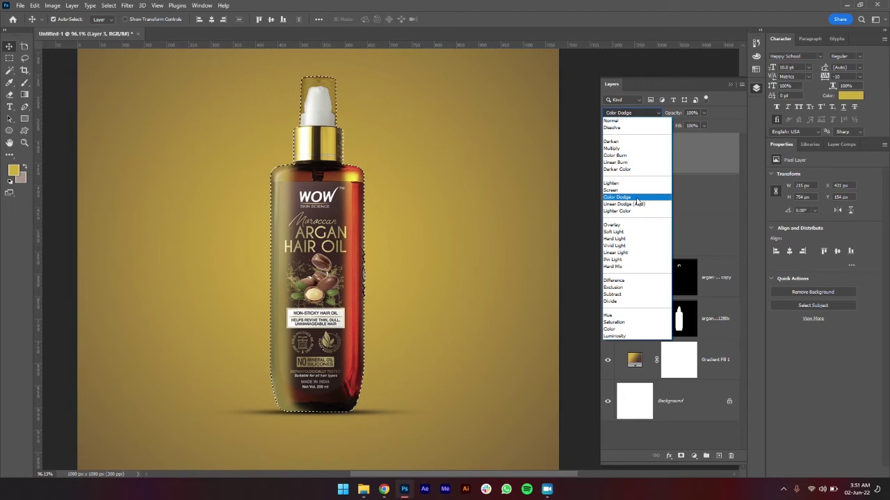
click(636, 198)
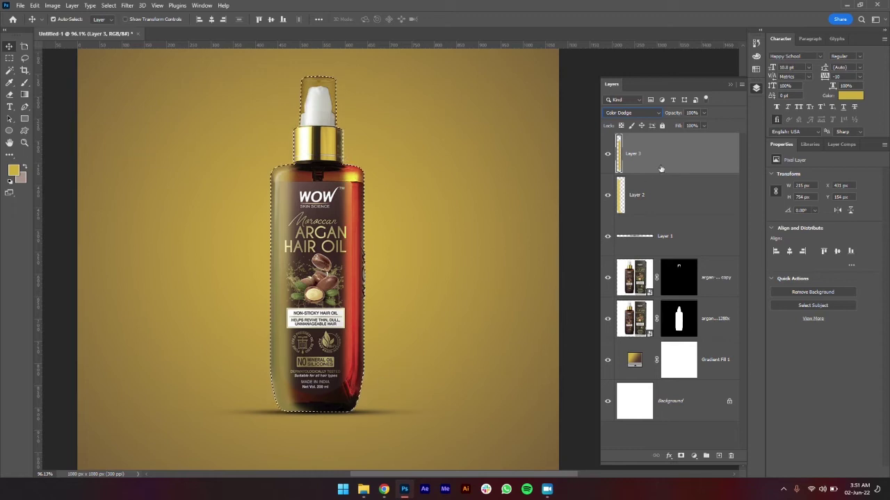
click(648, 441)
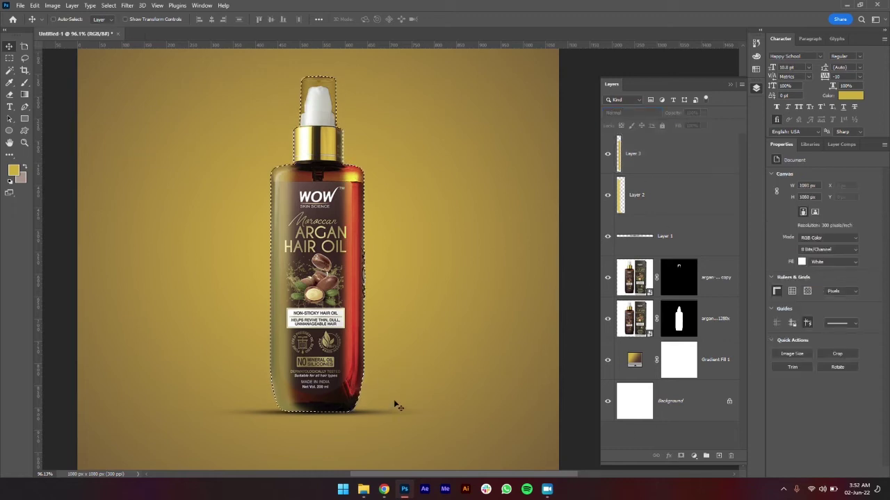
Reload the bottle mask as a selection and extend the right-edge gold highlight with the brush around the bottle's lower corner
click(620, 153)
scroll(326, 447, up, 3)
key(b)
mouse_move(363, 360)
mouse_down()
mouse_move(345, 407)
mouse_move(360, 400)
mouse_up()
key(ctrl+z)
ctrl+click(674, 325)
mouse_move(332, 356)
mouse_down()
mouse_move(359, 356)
mouse_move(344, 392)
mouse_move(363, 389)
mouse_move(365, 373)
mouse_up()
drag(378, 290, 379, 323)
key(v)
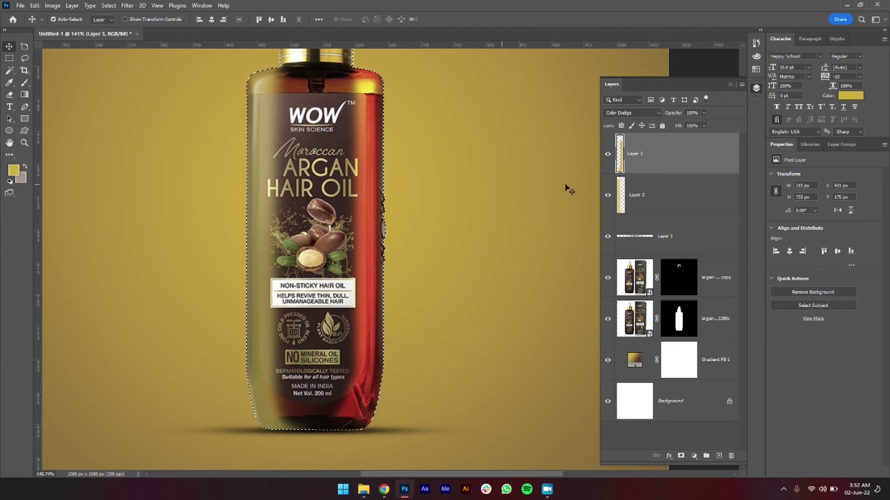
Set the left-edge highlight layer's blend mode to Color Dodge and drop the selection
drag(406, 118, 417, 199)
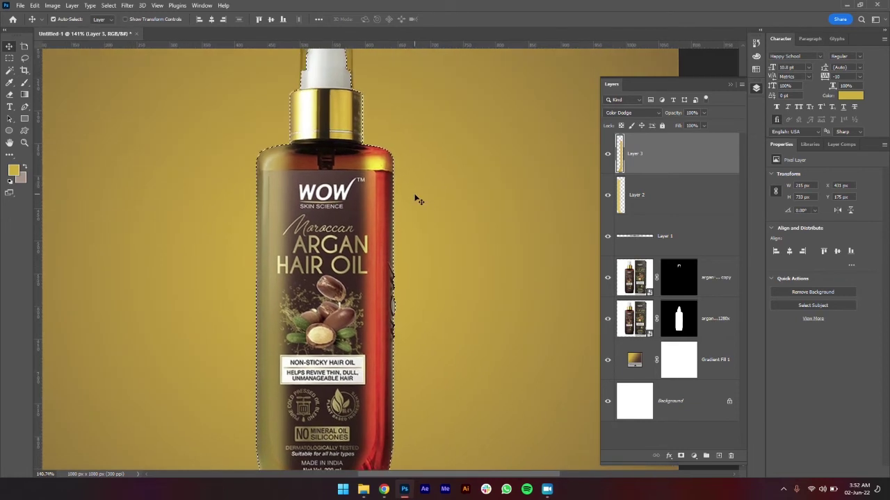
key(b)
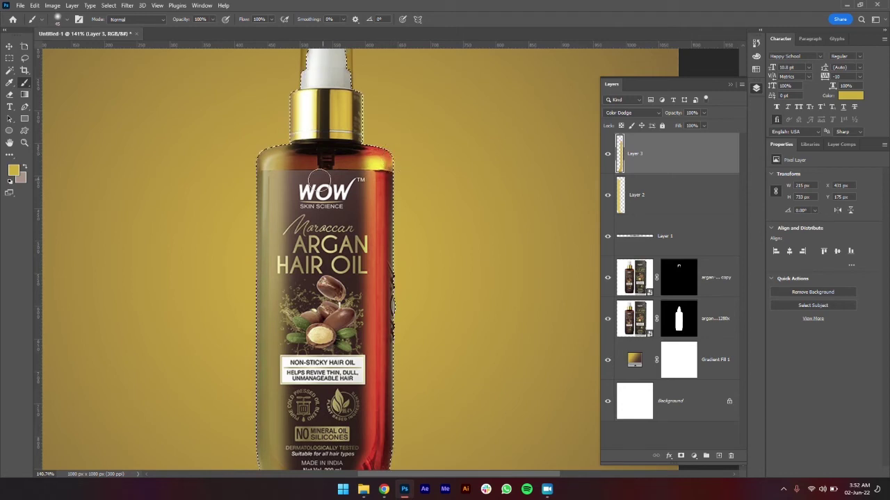
click(639, 200)
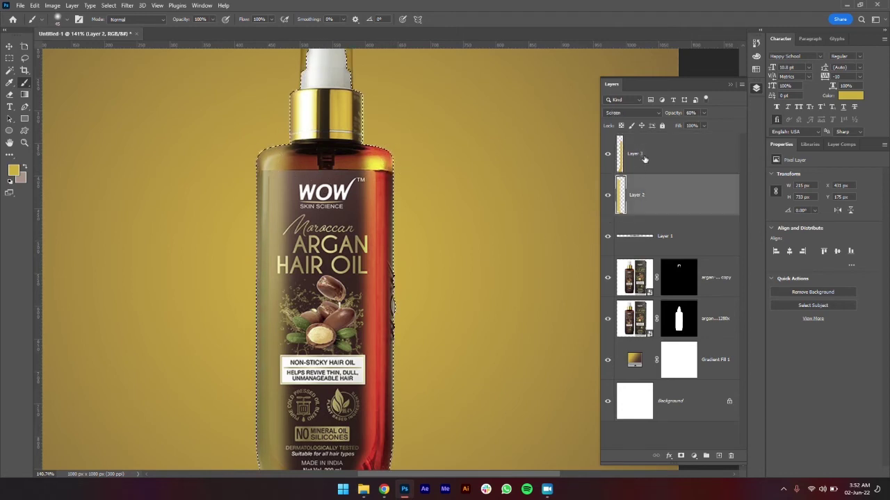
click(645, 160)
click(640, 189)
click(629, 113)
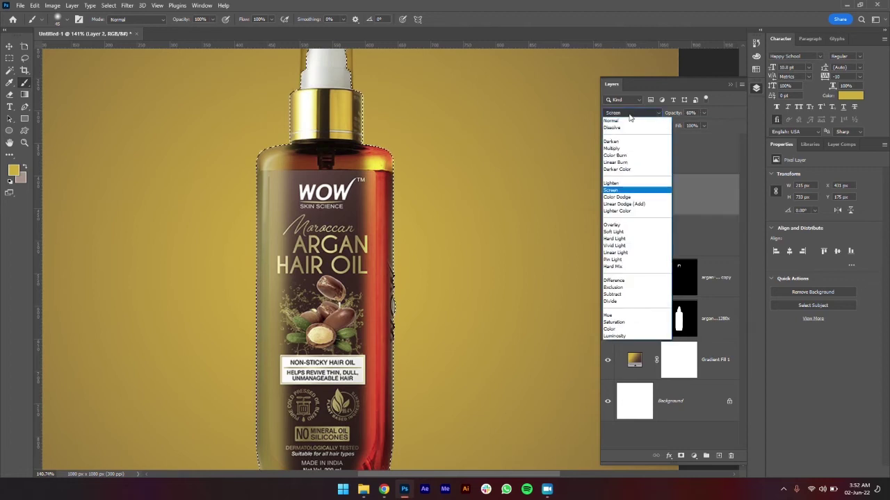
click(632, 198)
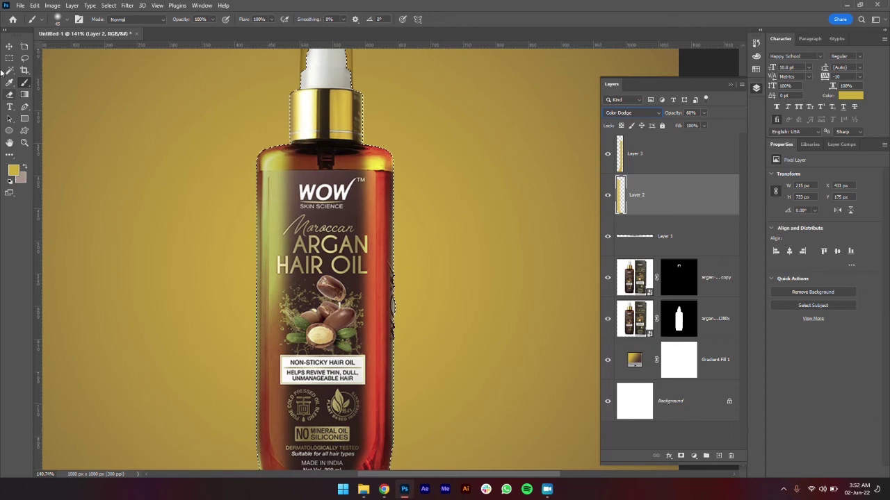
click(9, 46)
key(ctrl+d)
click(151, 212)
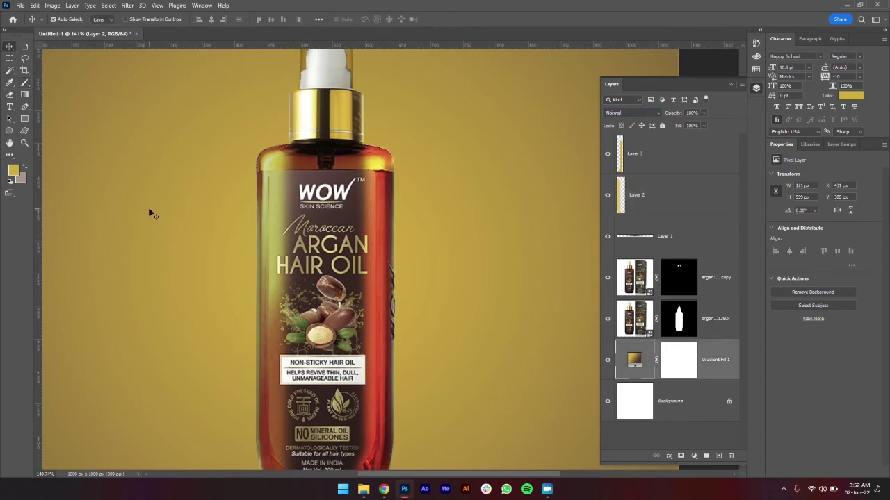
Toggle the visibility of both edge highlight layers off and on to compare the bottle with and without them
scroll(153, 205, down, 6)
drag(156, 208, 306, 241)
scroll(306, 245, up, 3)
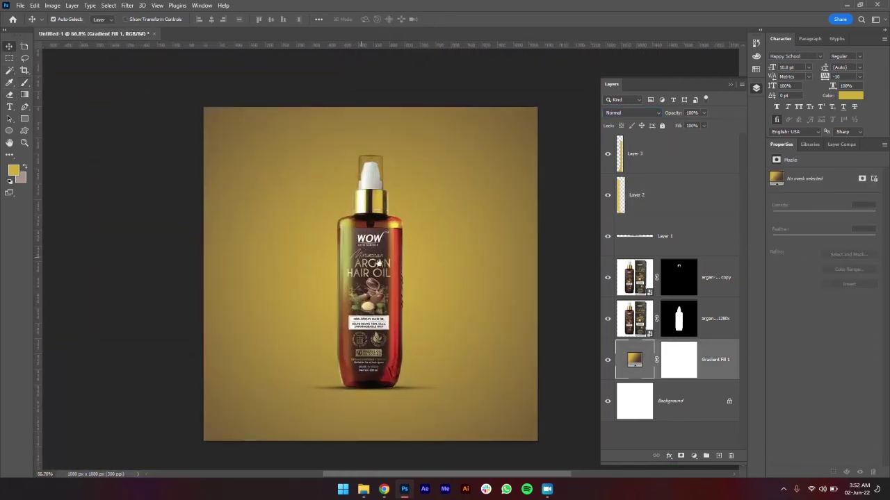
click(608, 196)
click(607, 153)
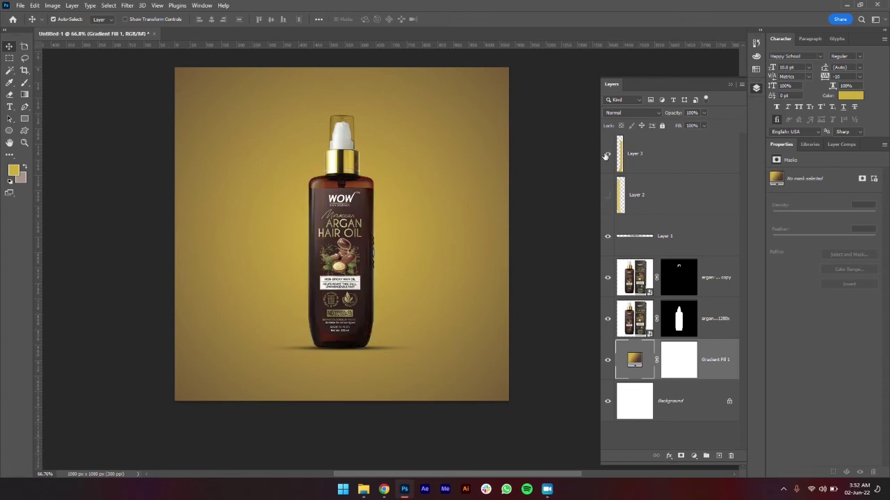
click(607, 153)
click(607, 196)
Lower the right-edge highlight layer's opacity to about 73%
click(661, 208)
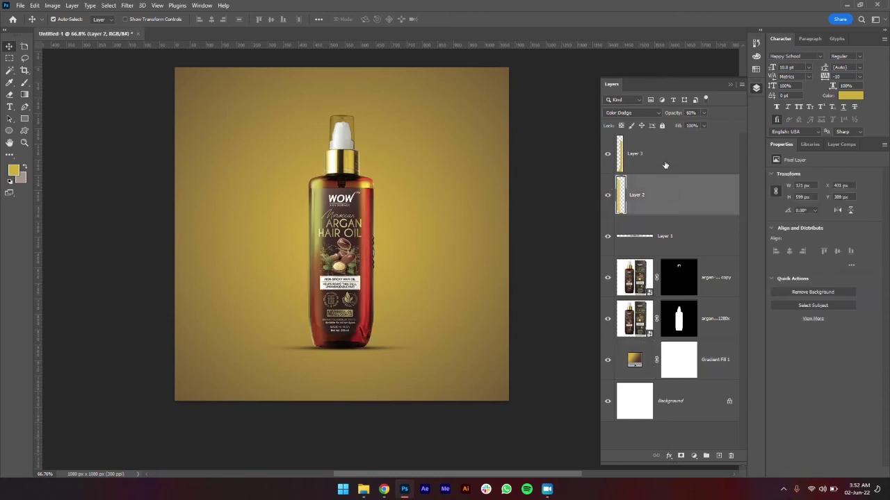
click(671, 147)
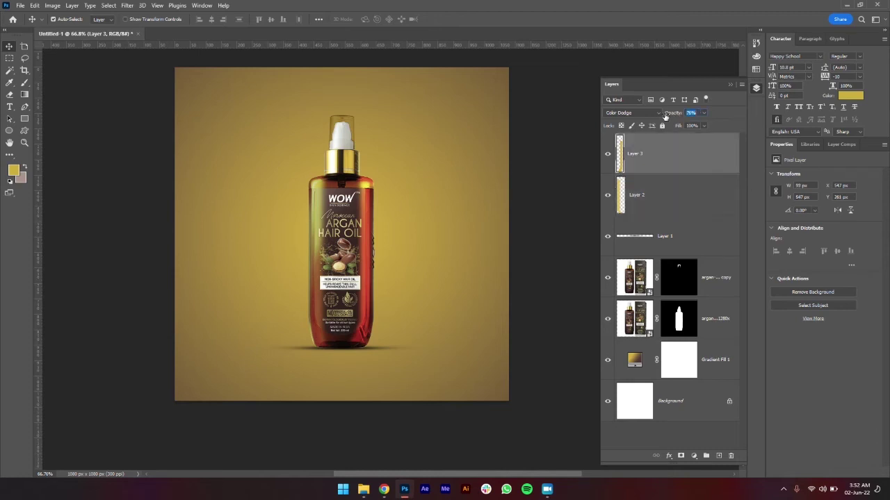
drag(661, 116, 664, 116)
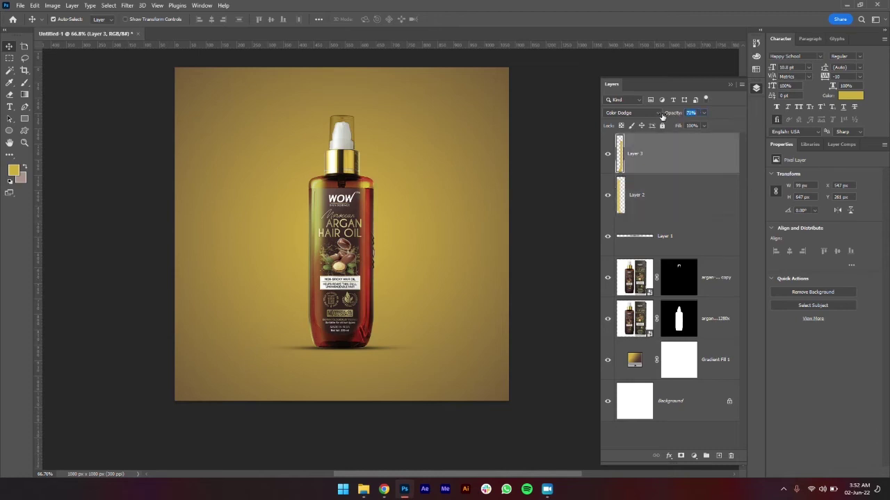
click(571, 195)
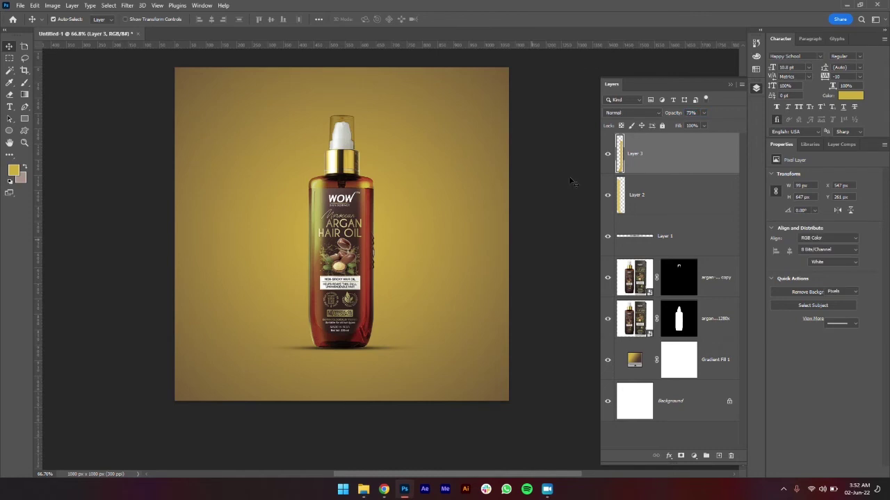
Load the bottle and cap outline from the layer masks as a selection and add a new layer for the cap highlight
drag(570, 176, 571, 206)
drag(236, 186, 356, 164)
drag(519, 145, 410, 172)
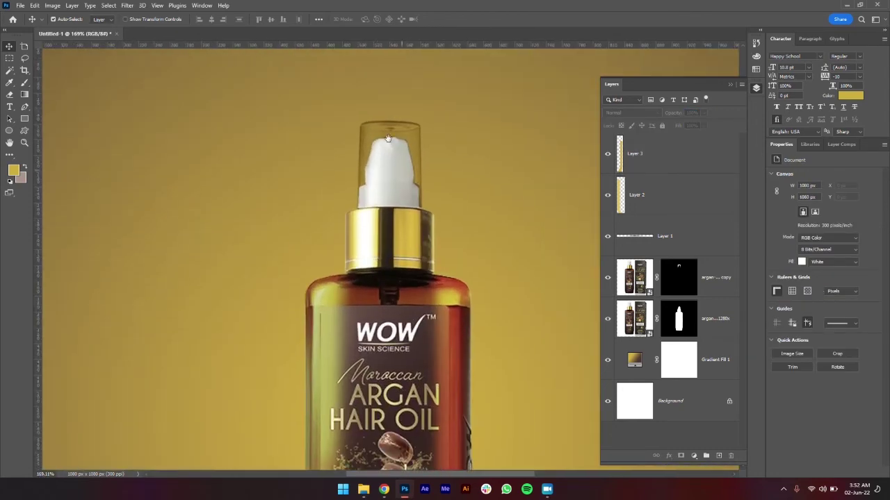
ctrl+click(675, 288)
ctrl+click(679, 321)
click(718, 455)
scroll(424, 212, up, 2)
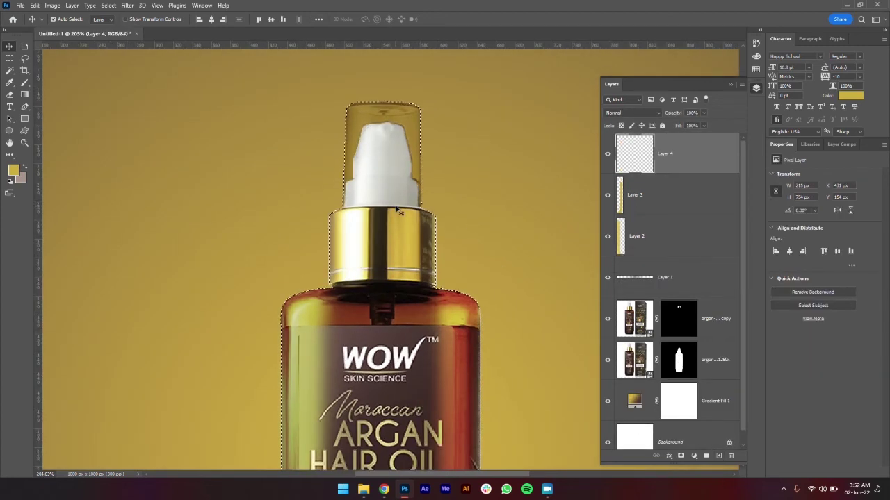
Paint a soft gold highlight along the left side of the transparent cap inside the selection, then drop the selection
key(b)
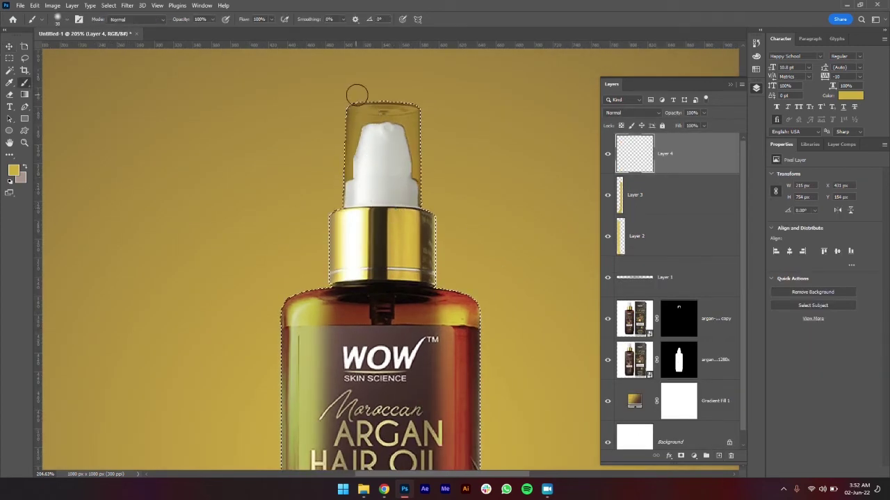
drag(357, 96, 357, 217)
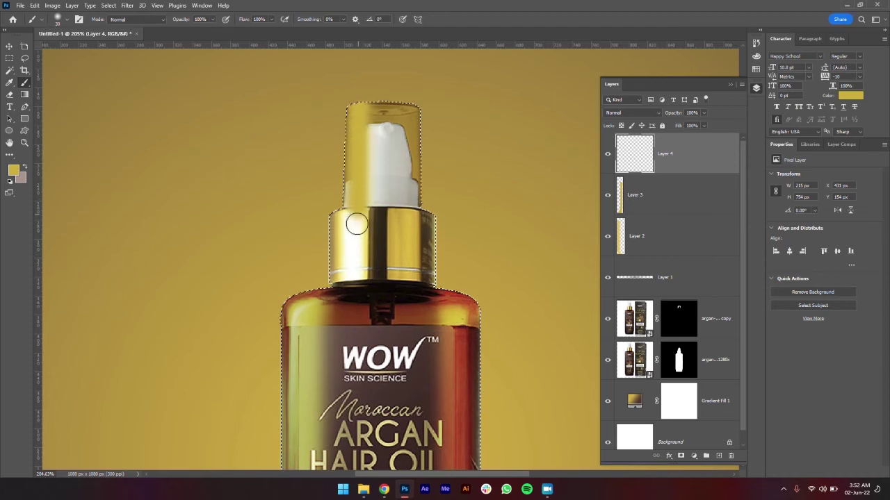
key(ctrl+z)
drag(354, 96, 333, 199)
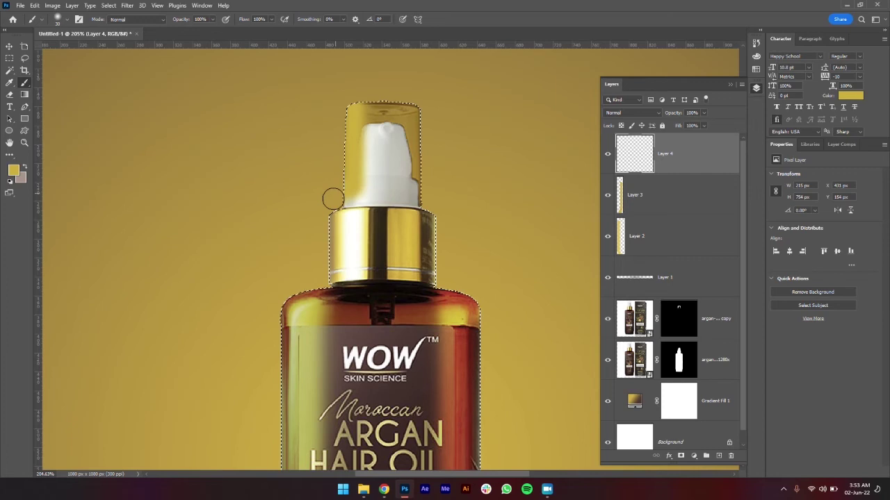
key(ctrl+z)
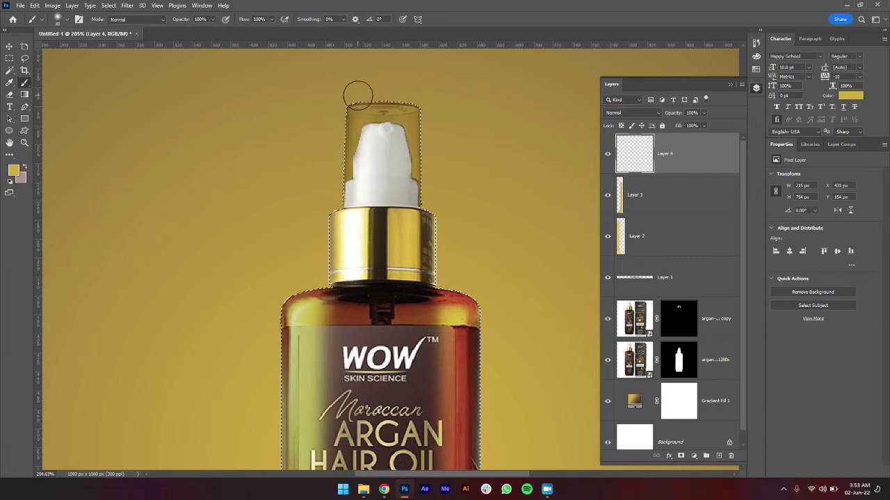
key(ctrl+d)
key(v)
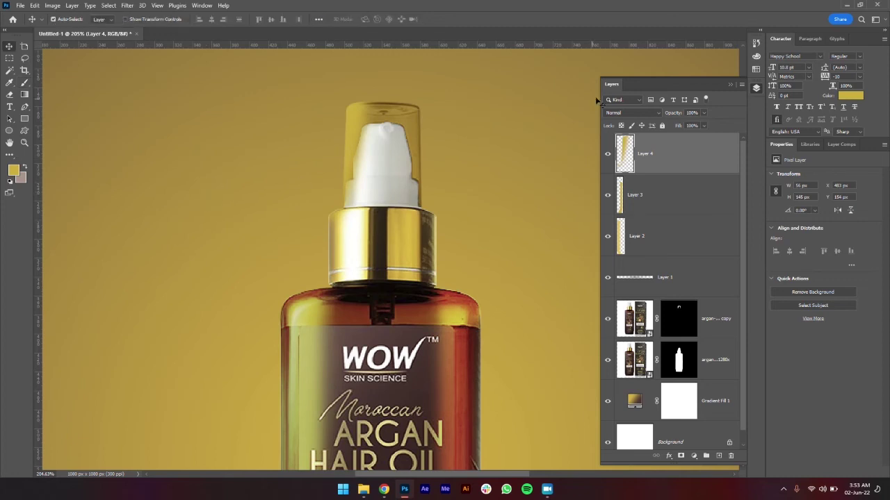
Set the cap highlight layer's blend mode to Screen and lower its opacity slightly
click(638, 114)
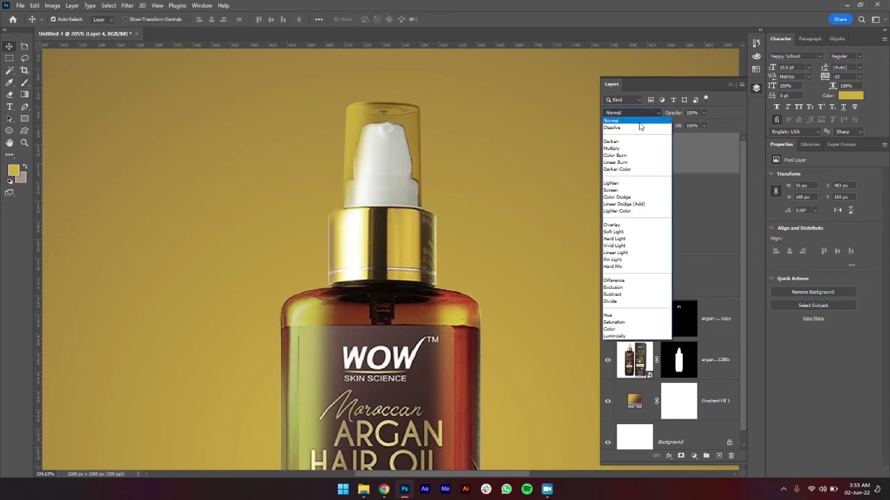
click(639, 191)
drag(669, 116, 662, 116)
click(516, 199)
Examine the whole composition with the finished gold lighting on the bottle and cap
scroll(518, 200, down, 5)
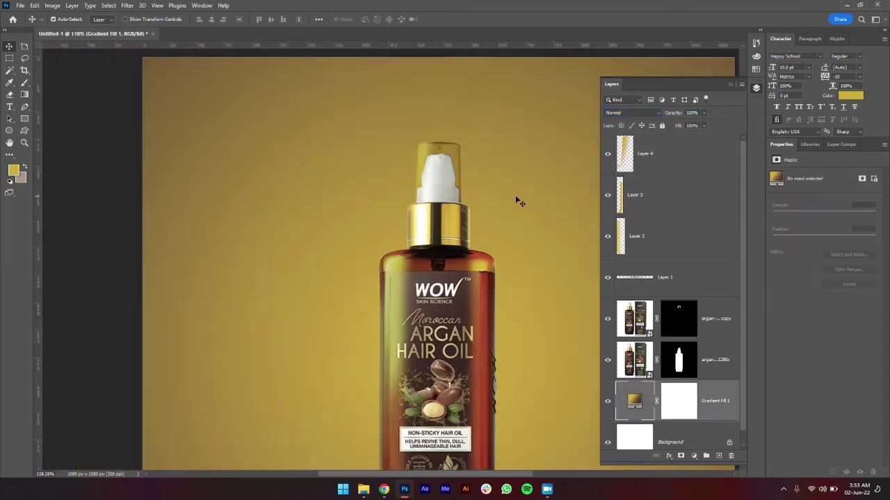
drag(518, 205, 373, 163)
scroll(401, 171, down, 2)
scroll(390, 163, up, 1)
drag(339, 181, 353, 181)
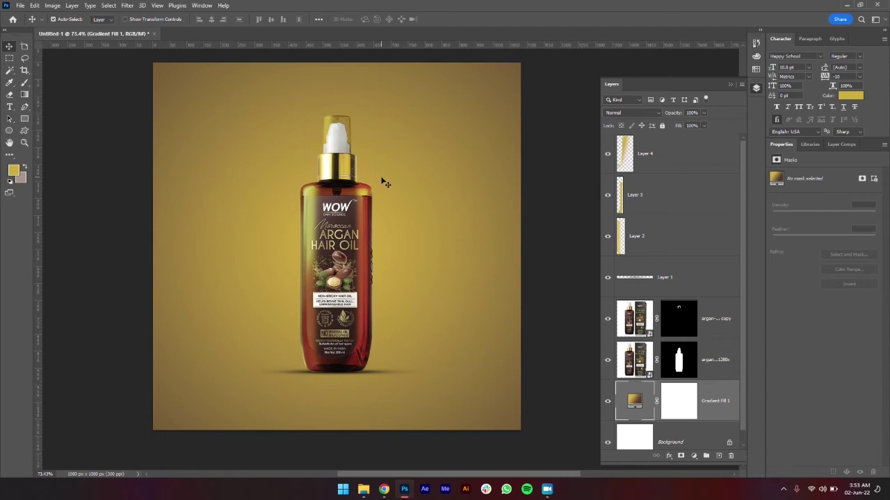
drag(341, 179, 360, 217)
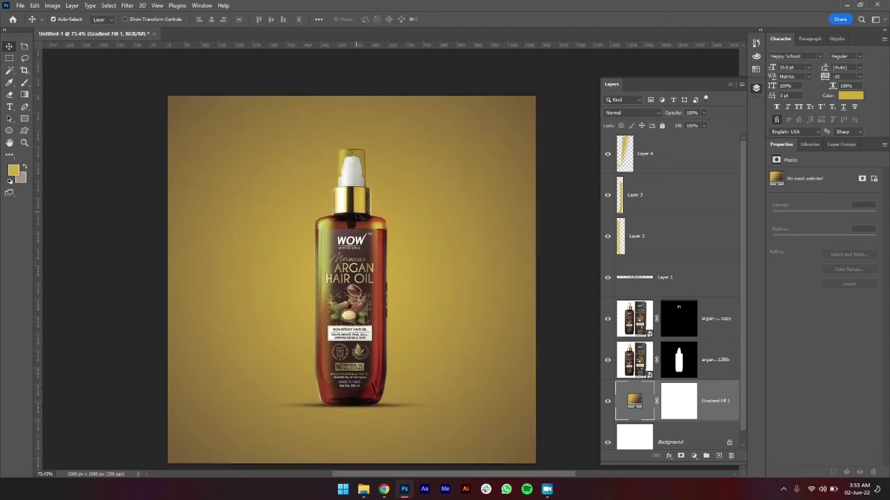
scroll(360, 217, down, 1)
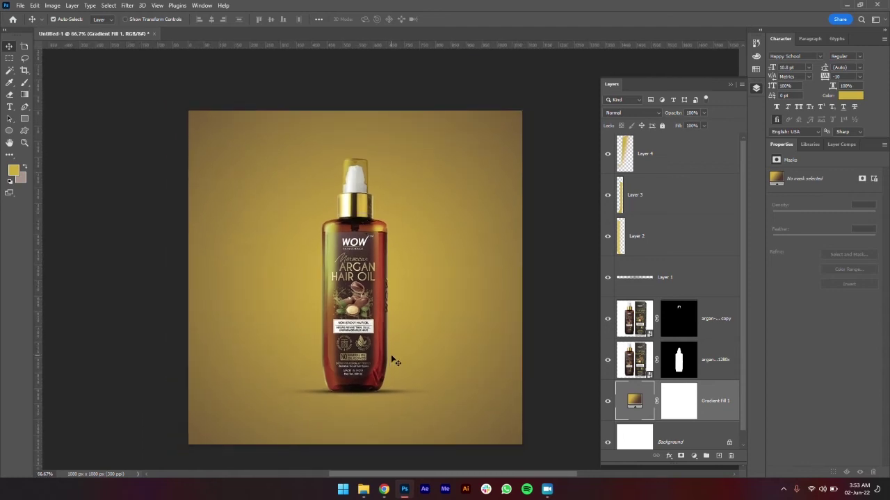
Load the bottle mask as a selection and paint a soft gold glow along the bottle's base on a new layer, then deselect
scroll(328, 370, up, 6)
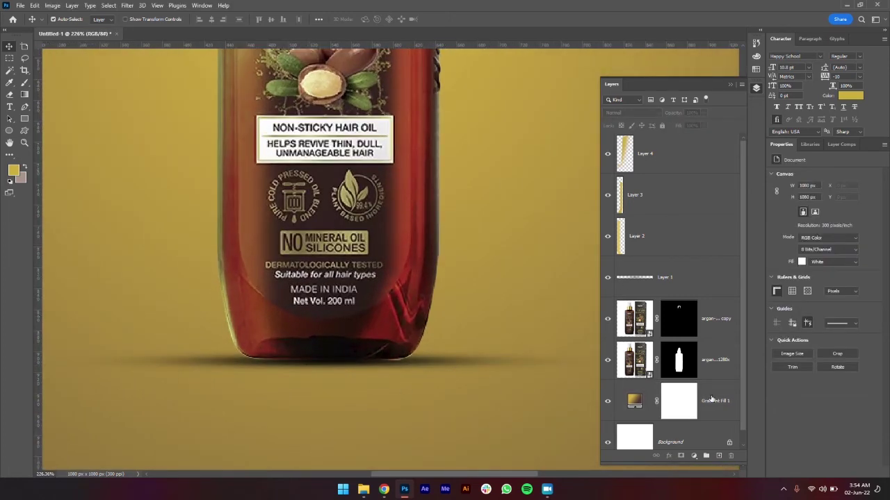
ctrl+click(682, 371)
key(ctrl+alt+shift+n)
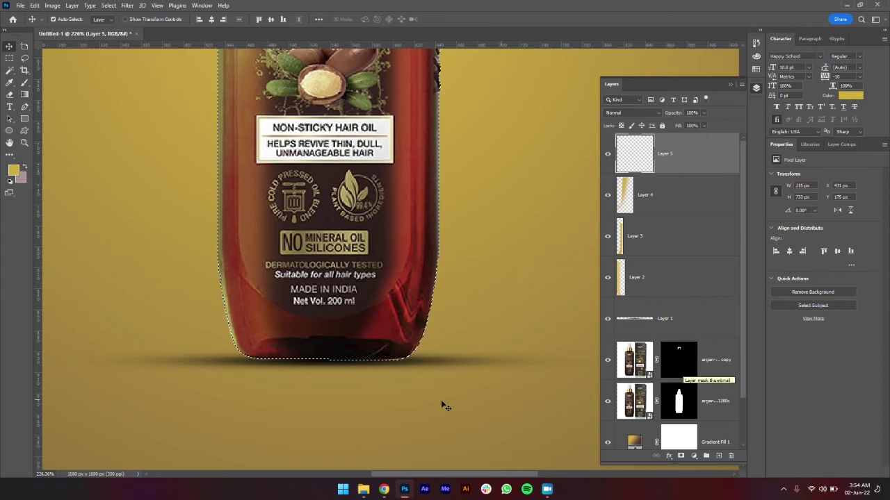
key(b)
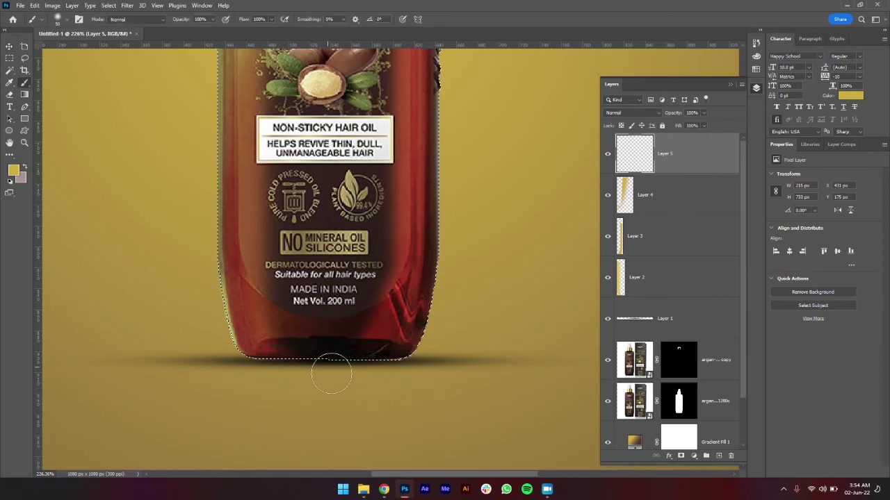
mouse_move(341, 374)
mouse_down()
mouse_move(350, 373)
mouse_move(278, 389)
mouse_move(368, 391)
mouse_move(308, 401)
mouse_up()
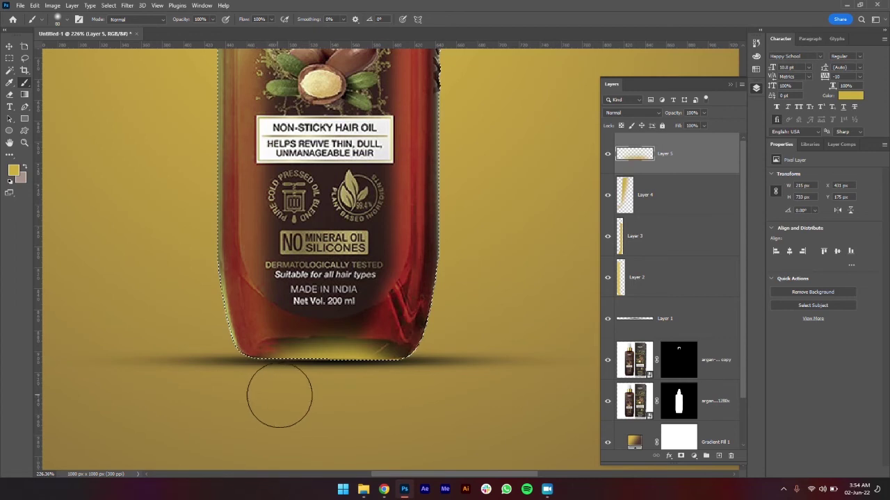
key(ctrl+d)
key(v)
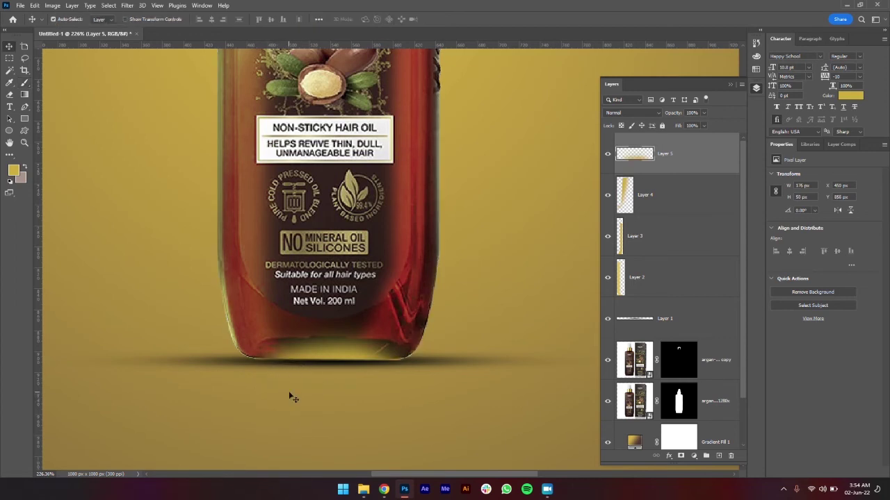
Set the base glow layer's blend mode to Hard Light and slightly lower its fill
click(632, 113)
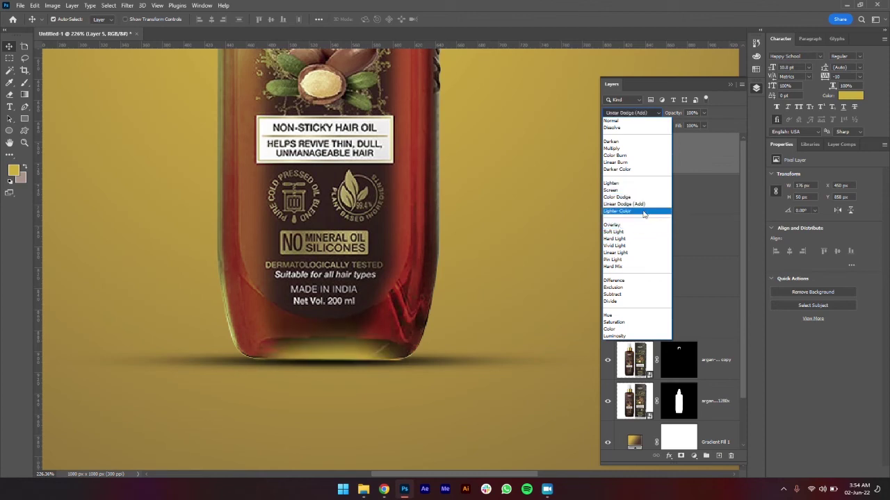
click(643, 239)
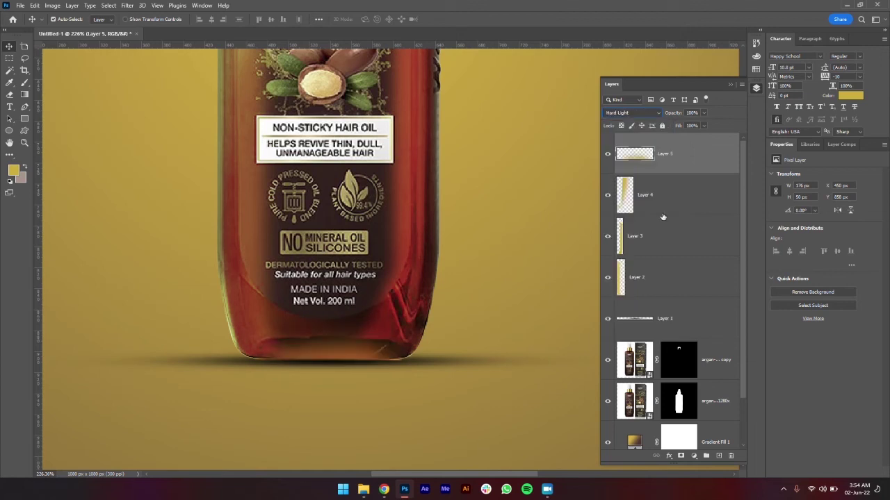
click(560, 319)
scroll(517, 319, down, 5)
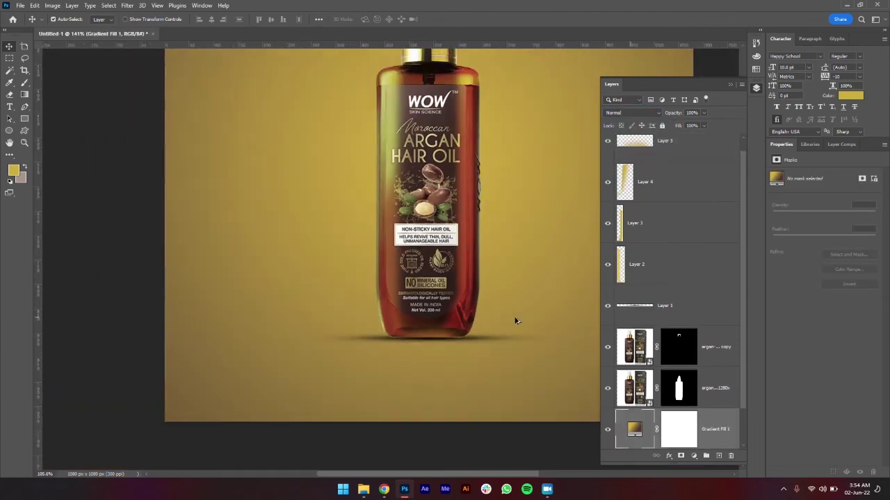
click(687, 141)
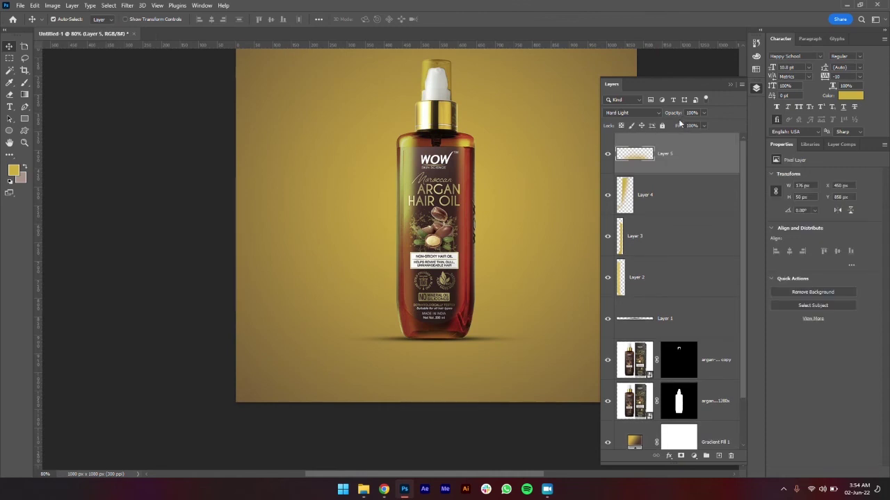
drag(679, 129, 668, 132)
click(528, 449)
drag(554, 324, 476, 340)
drag(481, 259, 487, 299)
key(ctrl+minus)
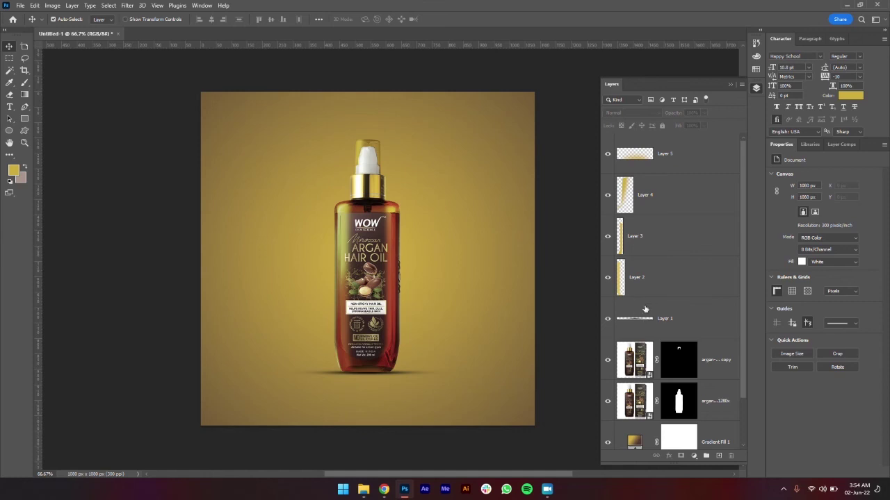
click(546, 444)
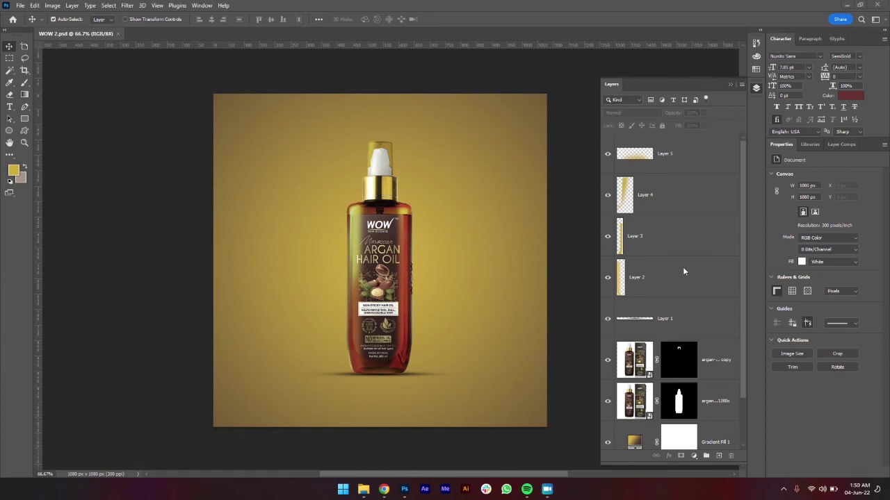
Duplicate the masked bottle layer and flip the copy vertically
scroll(682, 267, down, 1)
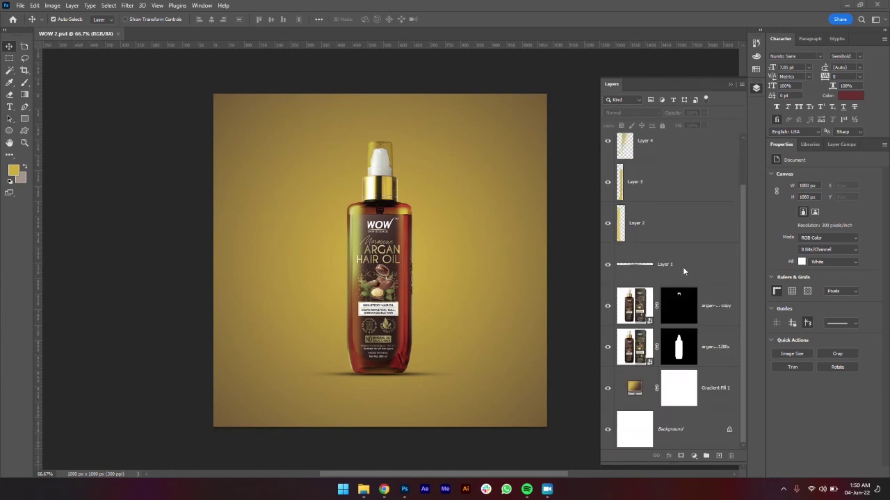
click(710, 310)
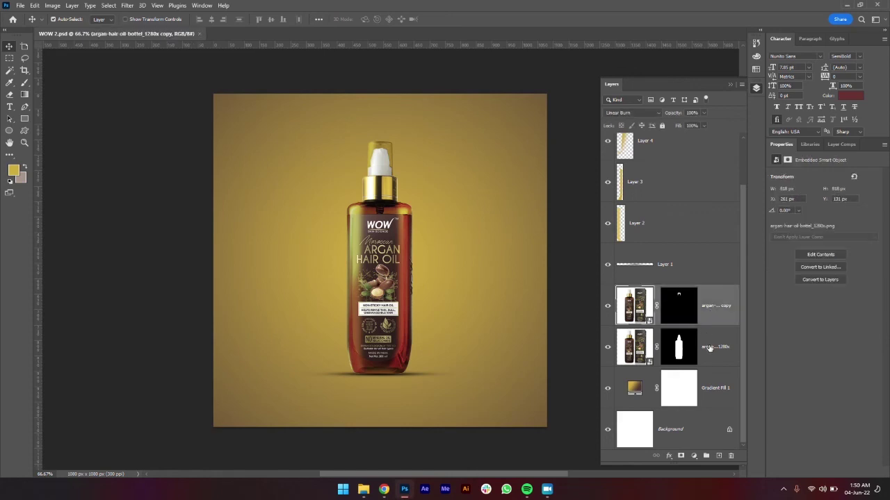
click(709, 348)
key(ctrl+j)
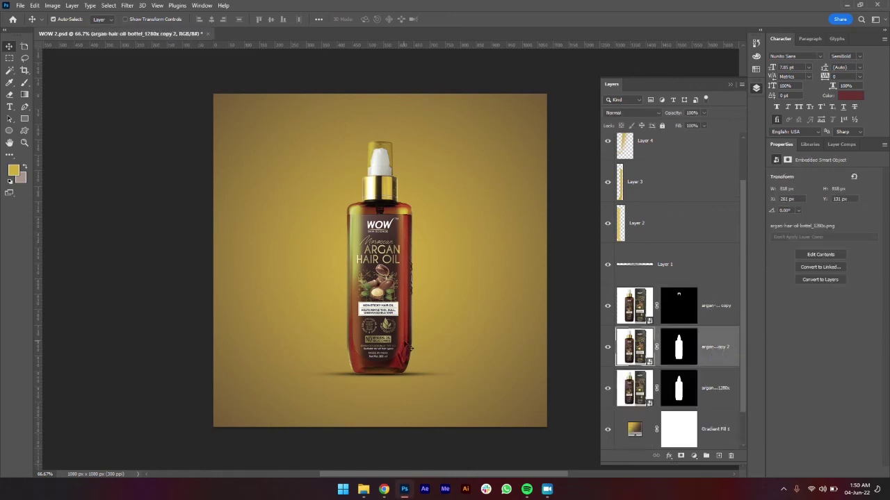
key(ctrl+t)
right_click(376, 263)
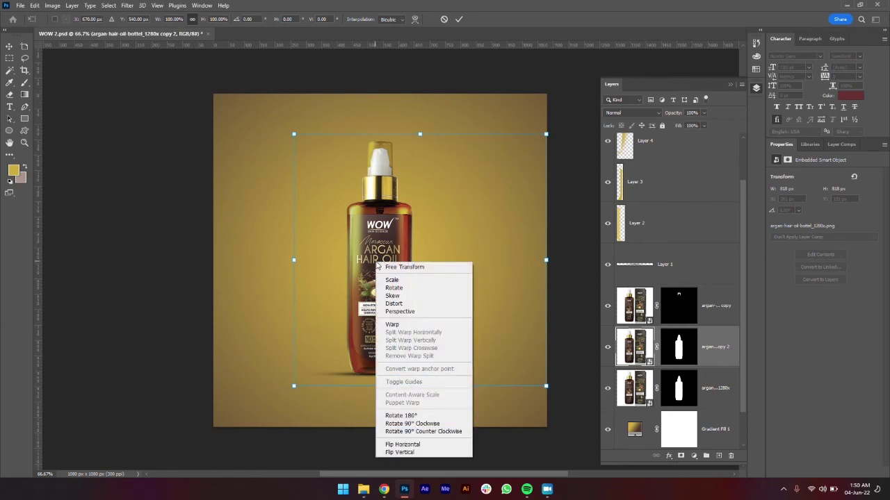
click(400, 452)
Move the flipped bottle copy straight down so it meets the bottle's base as a reflection, and apply the transform
right_click(389, 136)
click(420, 329)
drag(376, 218, 389, 408)
scroll(398, 405, up, 3)
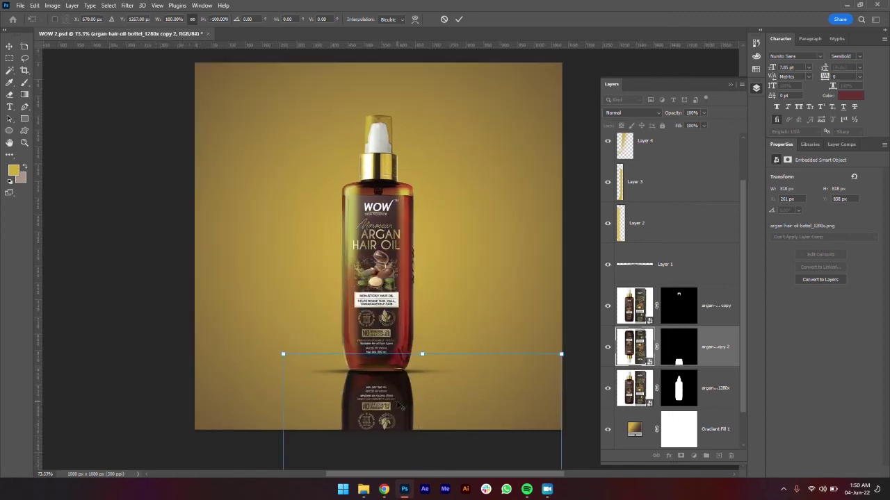
click(458, 19)
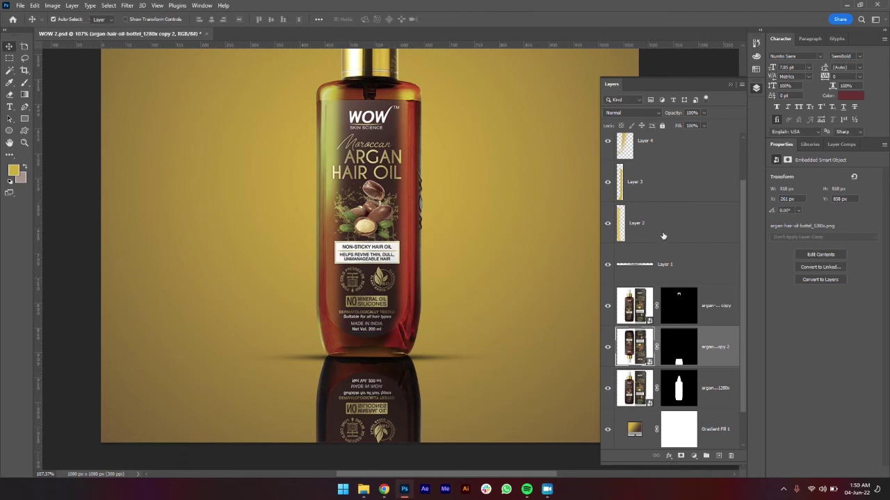
Duplicate the base glow layer and flip the copy horizontally
scroll(684, 256, up, 2)
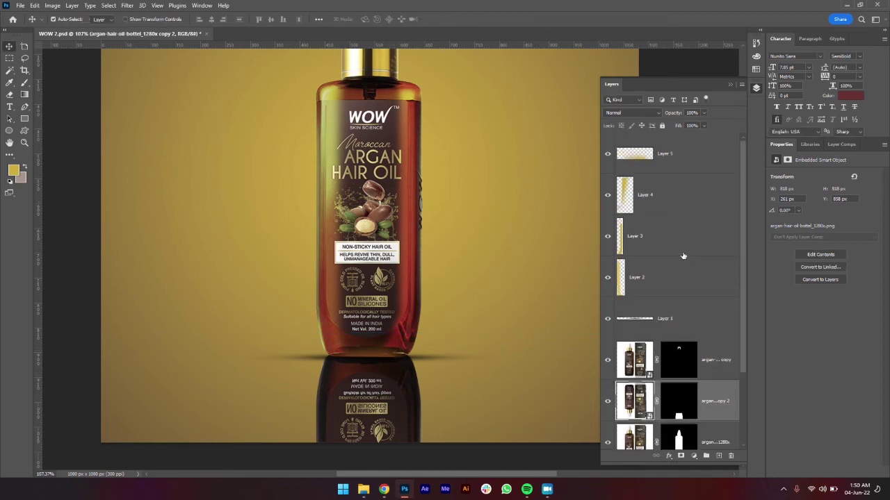
click(675, 158)
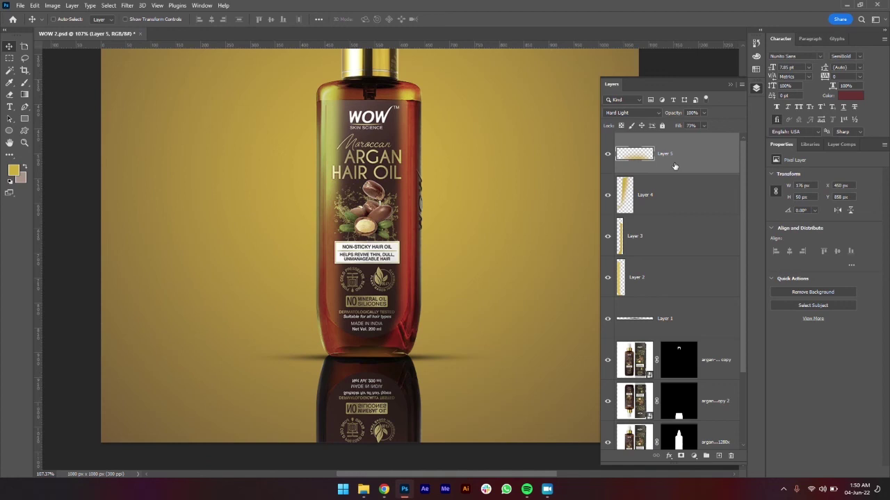
key(ctrl+j)
key(ctrl+t)
right_click(369, 350)
click(382, 332)
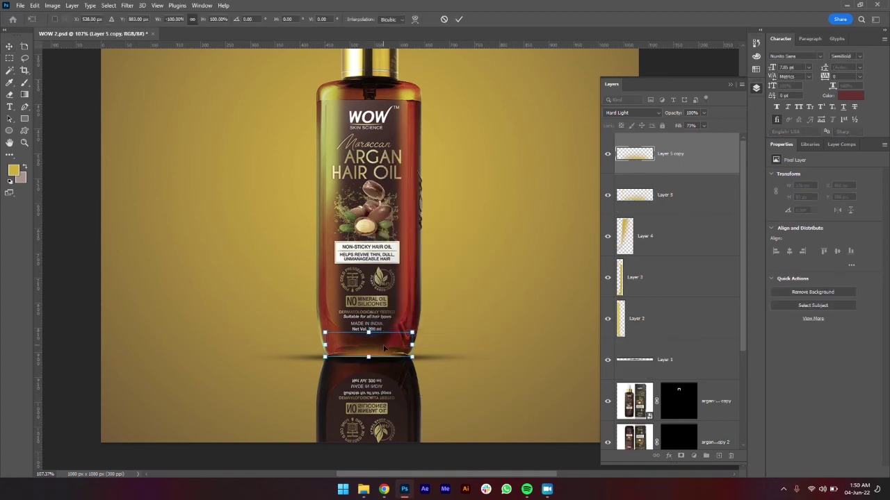
Flip the glow copy vertically and move it about 50 px down onto the top edge of the reflection
right_click(383, 348)
click(417, 337)
drag(389, 346, 389, 373)
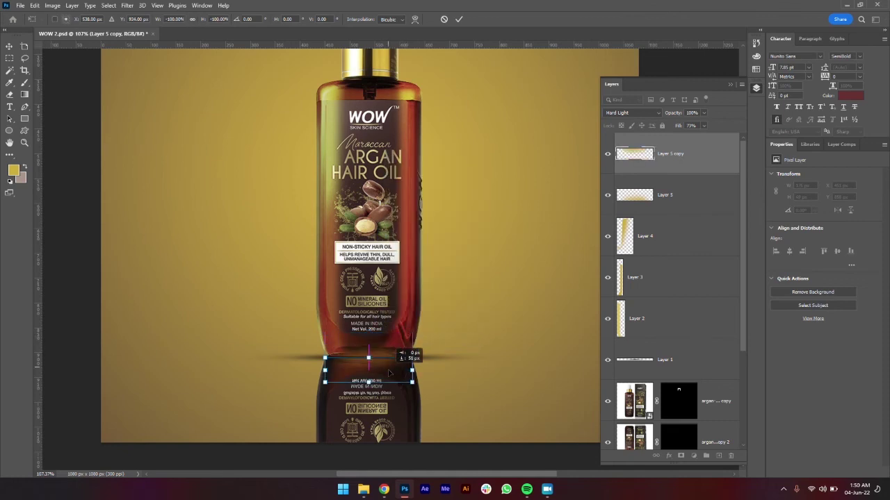
click(459, 19)
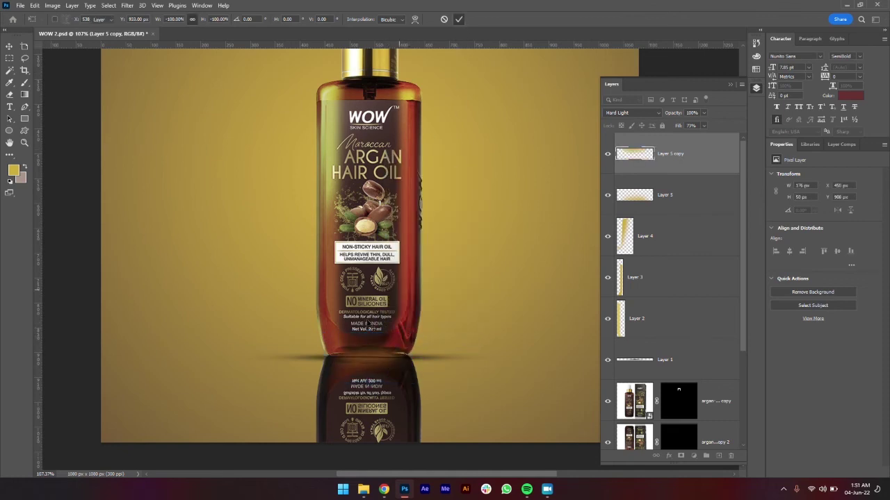
Fade the flipped bottle copy downward with a black-to-transparent gradient on its layer mask
scroll(370, 306, down, 3)
scroll(720, 375, down, 2)
scroll(720, 375, down, 1)
click(712, 318)
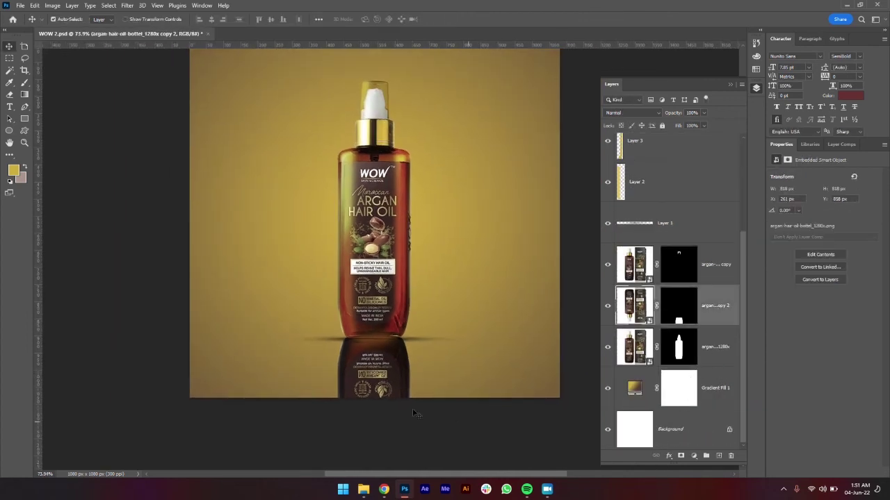
click(677, 313)
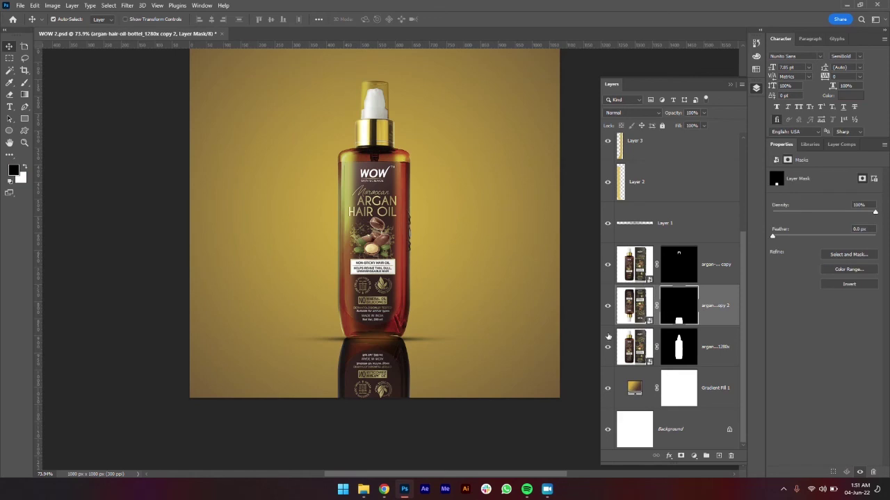
key(g)
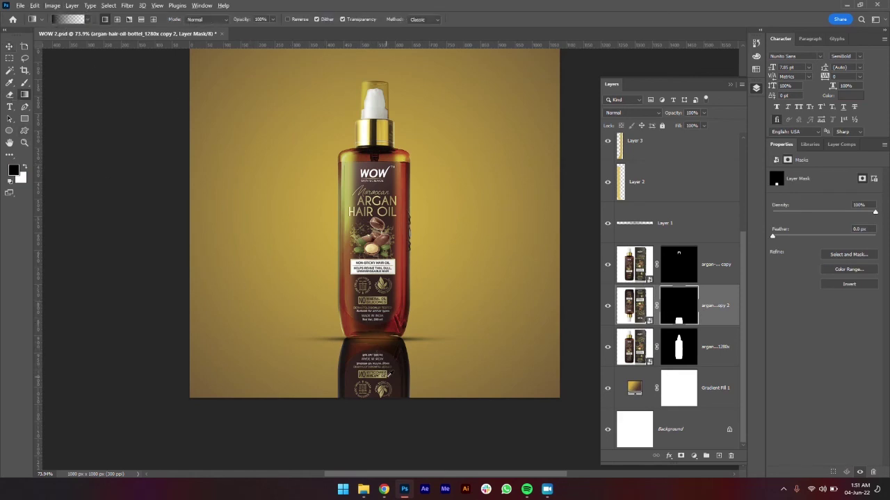
scroll(387, 376, up, 2)
drag(374, 422, 362, 300)
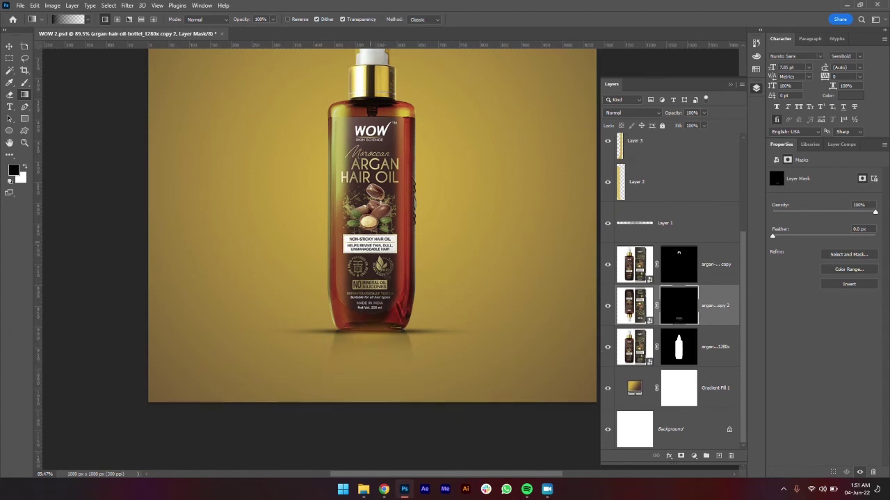
key(v)
Lower the fill of the flipped glow copy to 57% and deselect the layer
scroll(407, 306, down, 2)
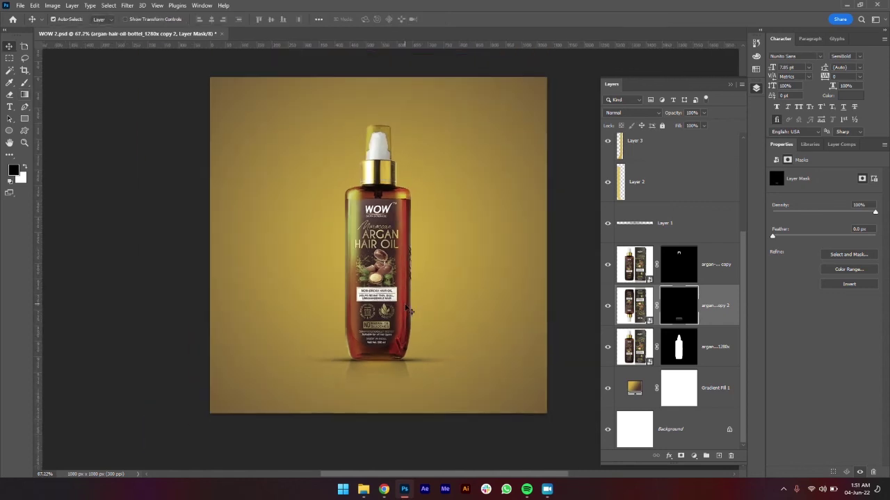
scroll(376, 373, up, 4)
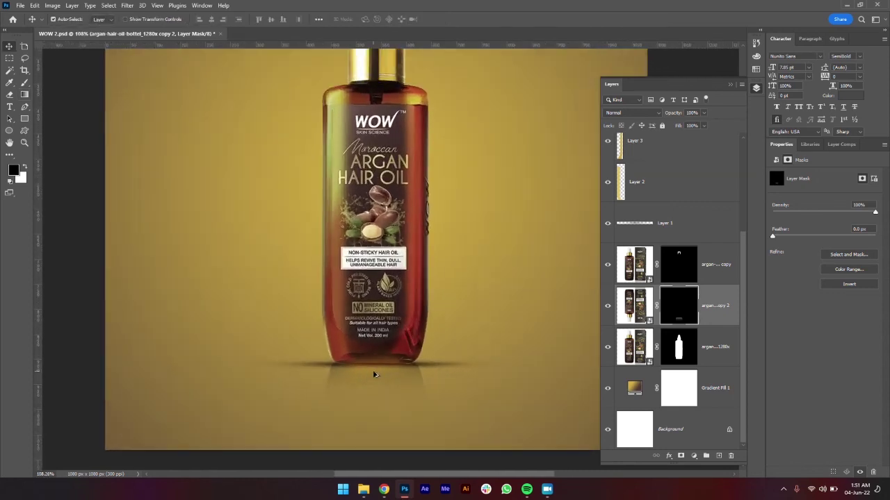
scroll(677, 263, up, 4)
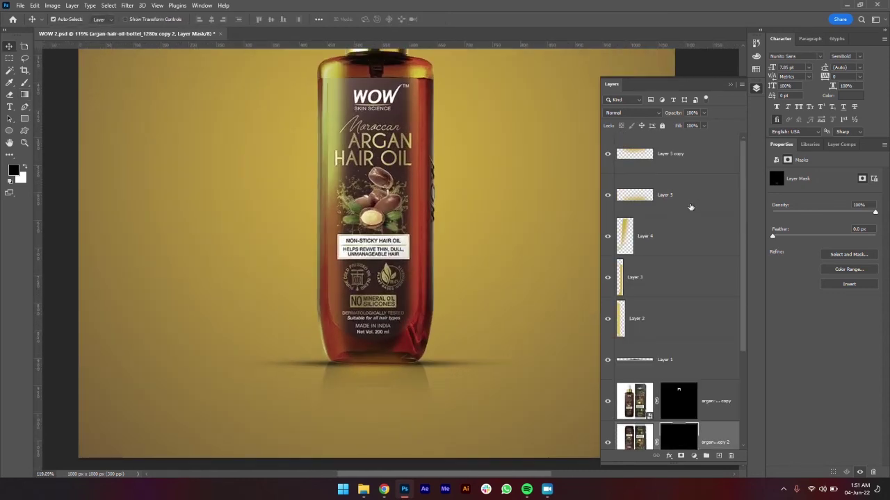
click(681, 161)
drag(679, 129, 667, 126)
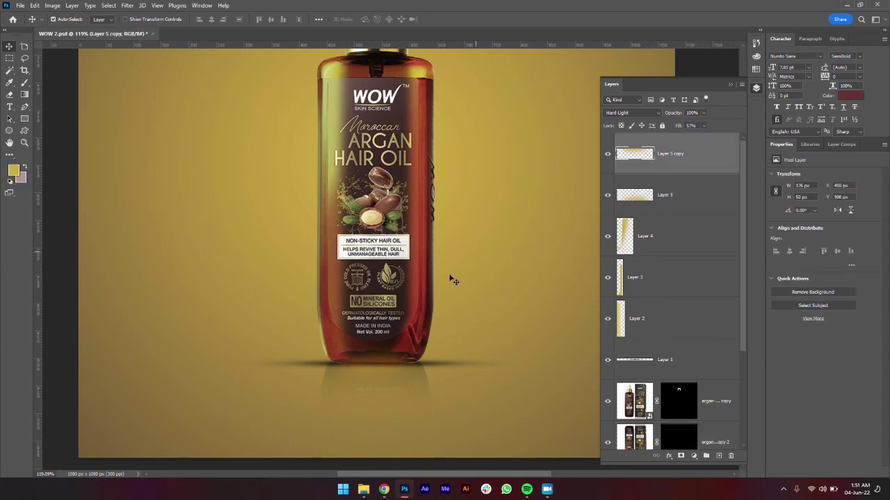
scroll(452, 278, down, 3)
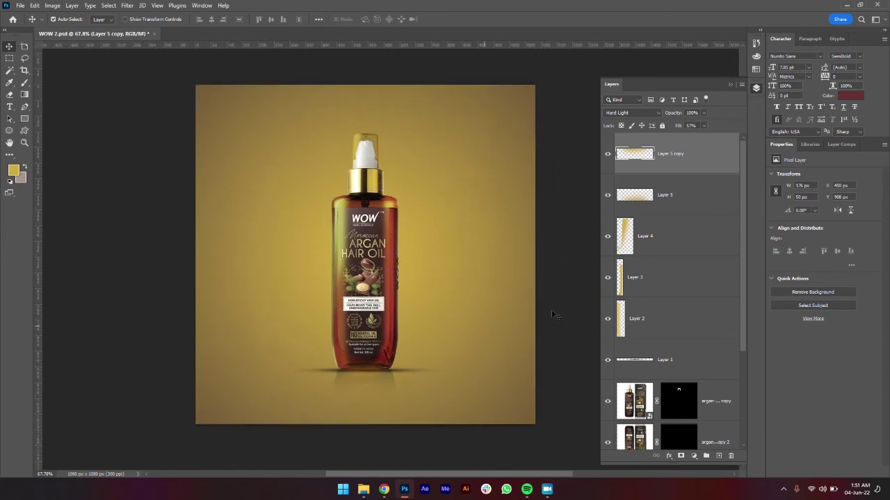
click(556, 314)
scroll(695, 306, down, 3)
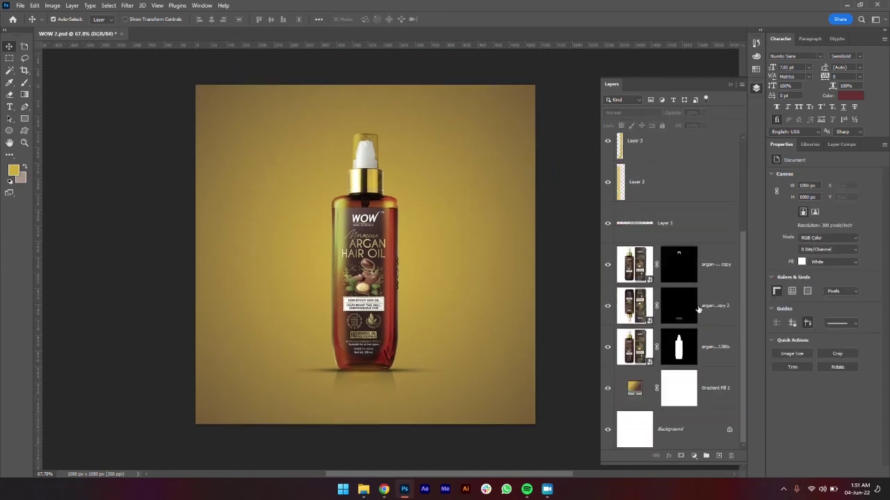